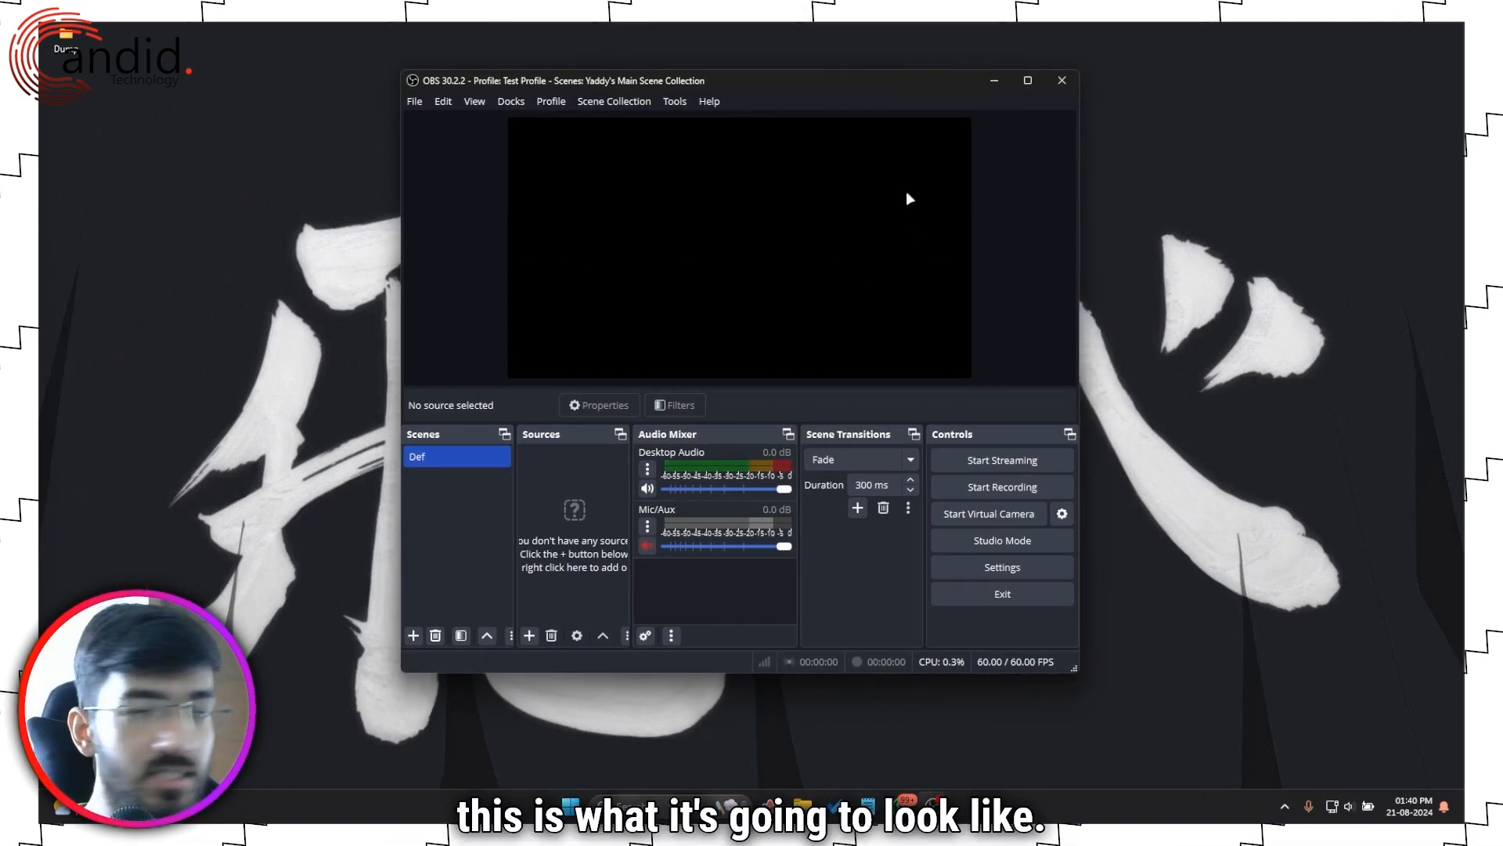
Widen the OBS window and create a new scene collection named New Scene.
left_click_drag(1078, 303, 1393, 302)
left_click_drag(755, 81, 671, 79)
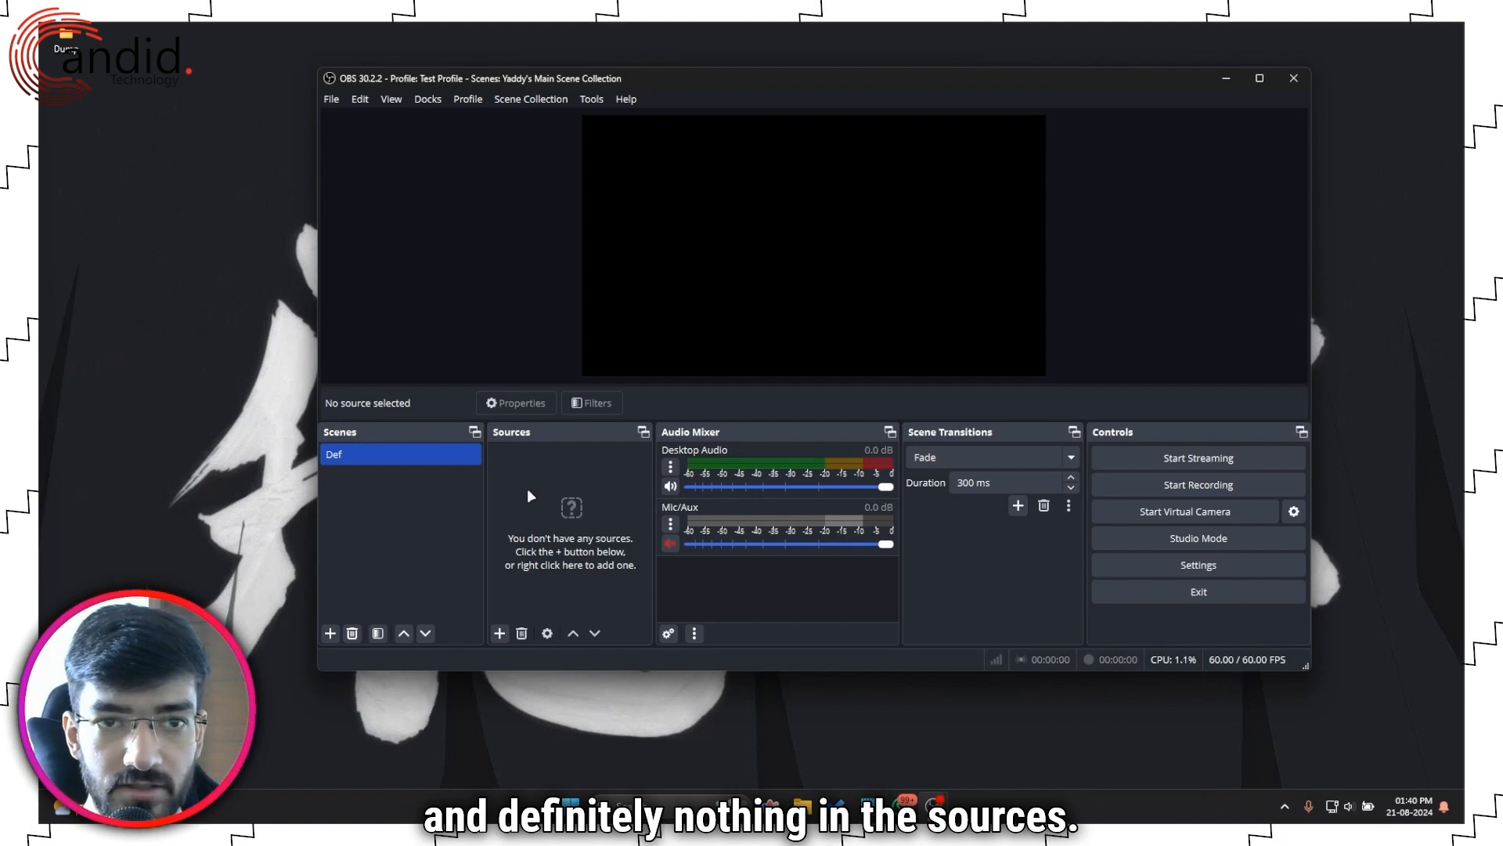
left_click(531, 99)
left_click(542, 119)
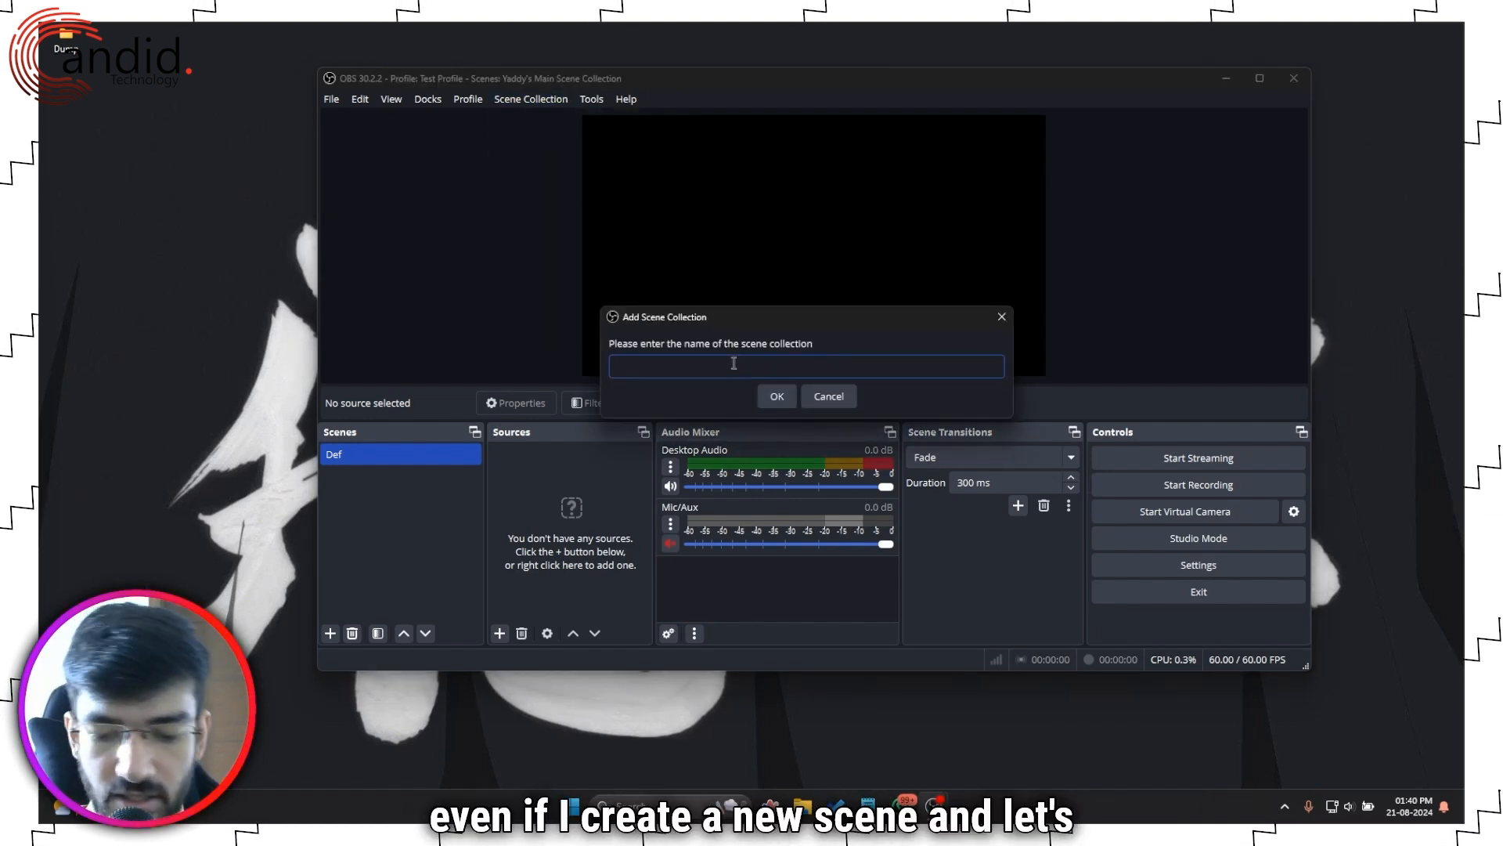
type("NEw")
key("BackSpace")
key("BackSpace")
type("ew Scene")
key("Return")
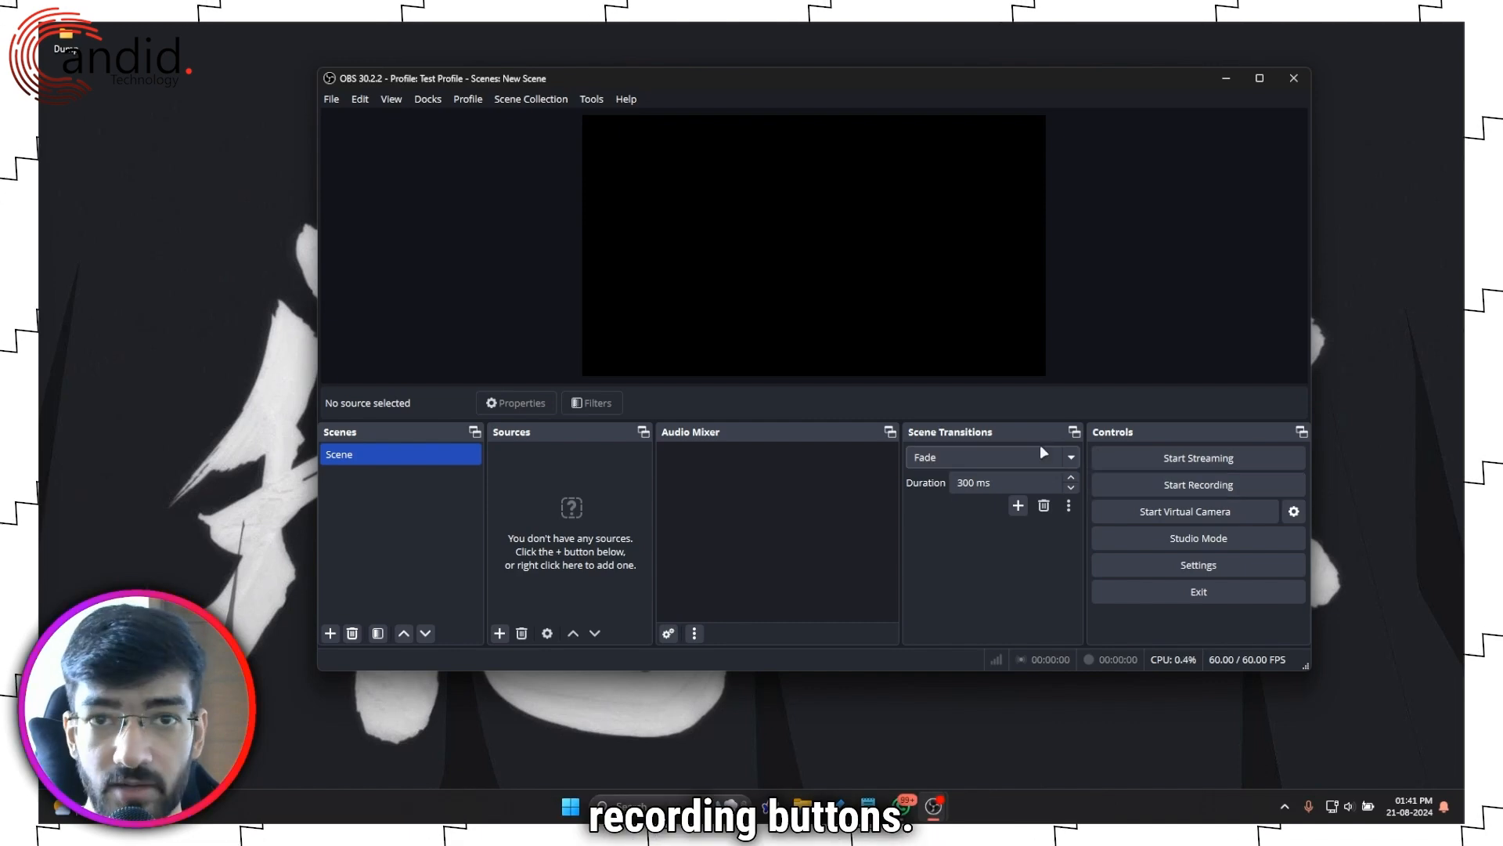
Add a new Display Capture source named Monitor 1 to the scene.
left_click_drag(716, 81, 719, 88)
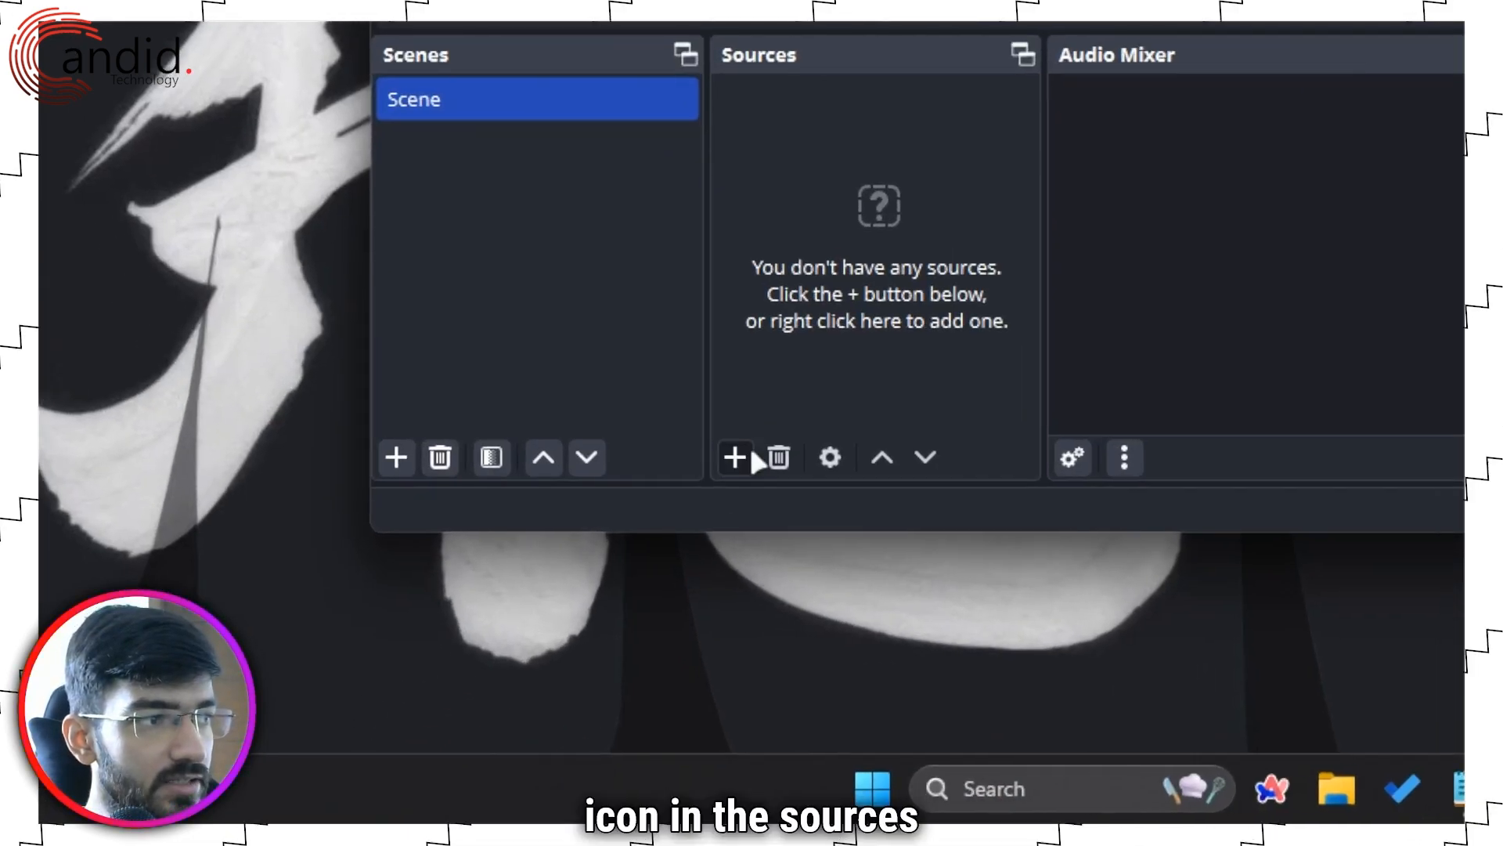
left_click(502, 641)
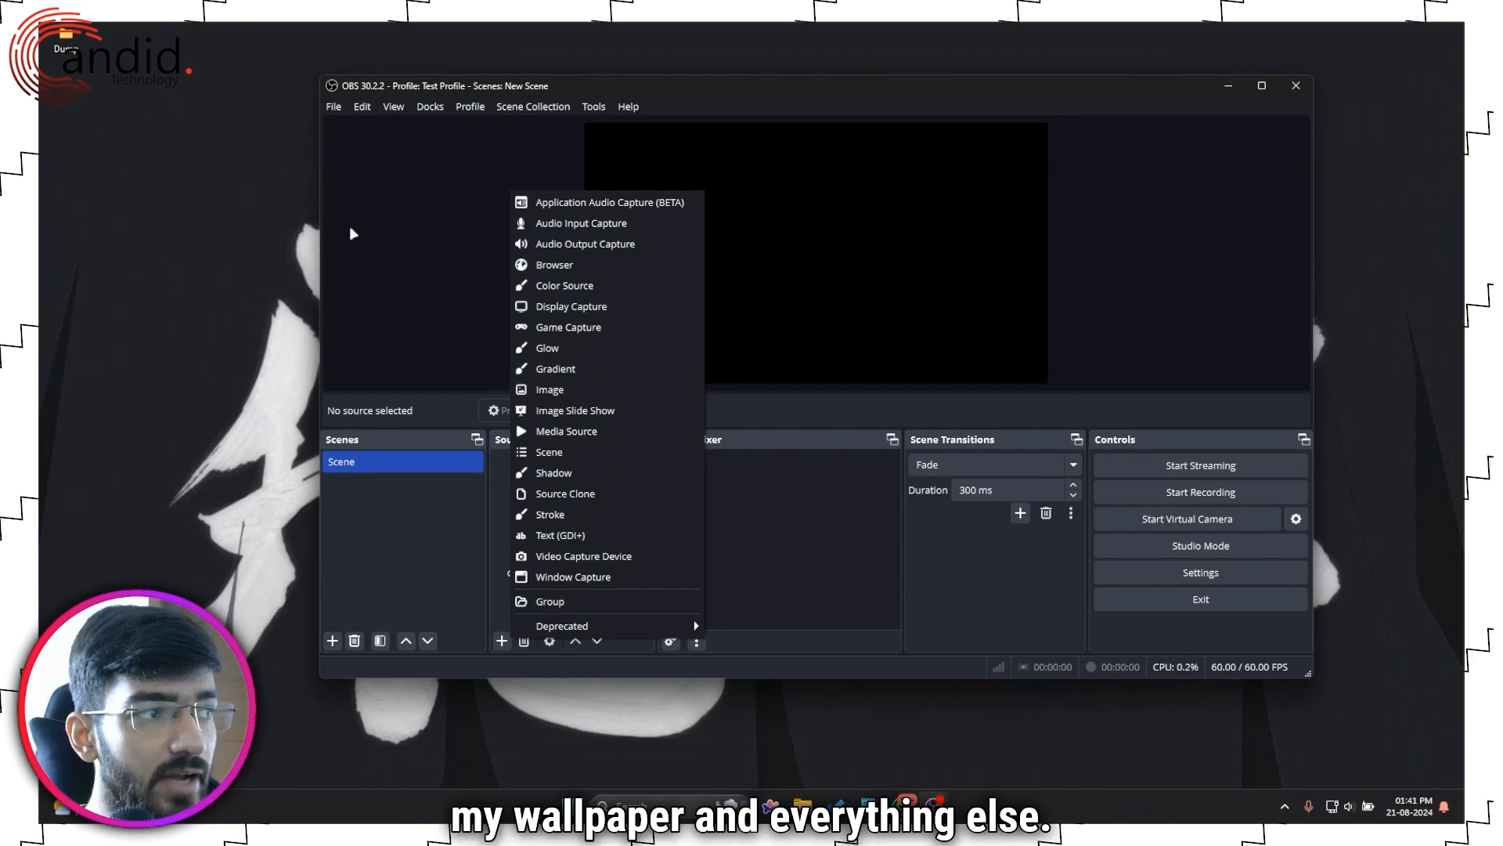
left_click(622, 308)
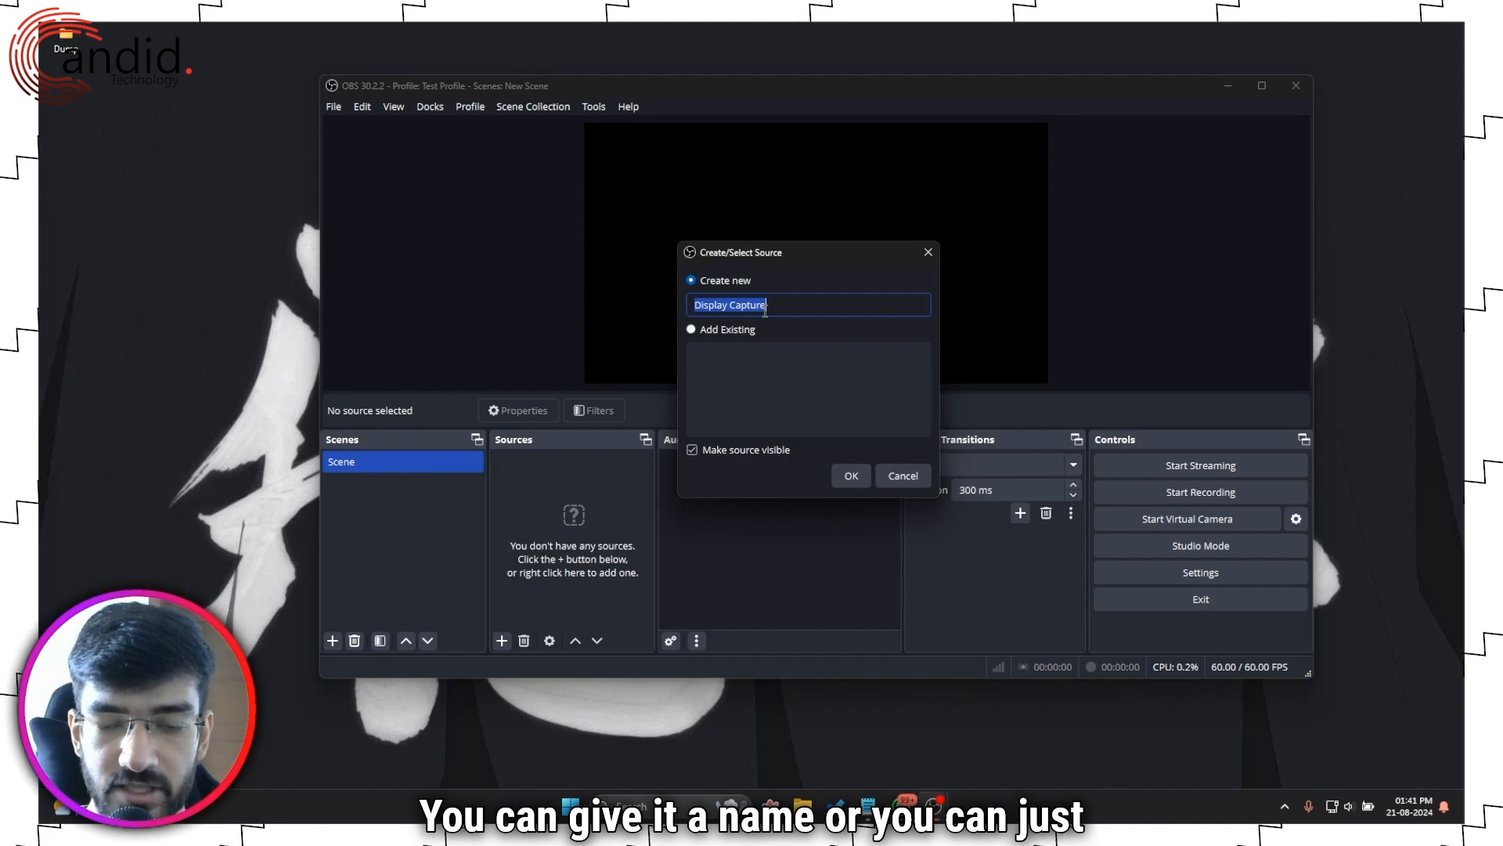
type("Monitor 1")
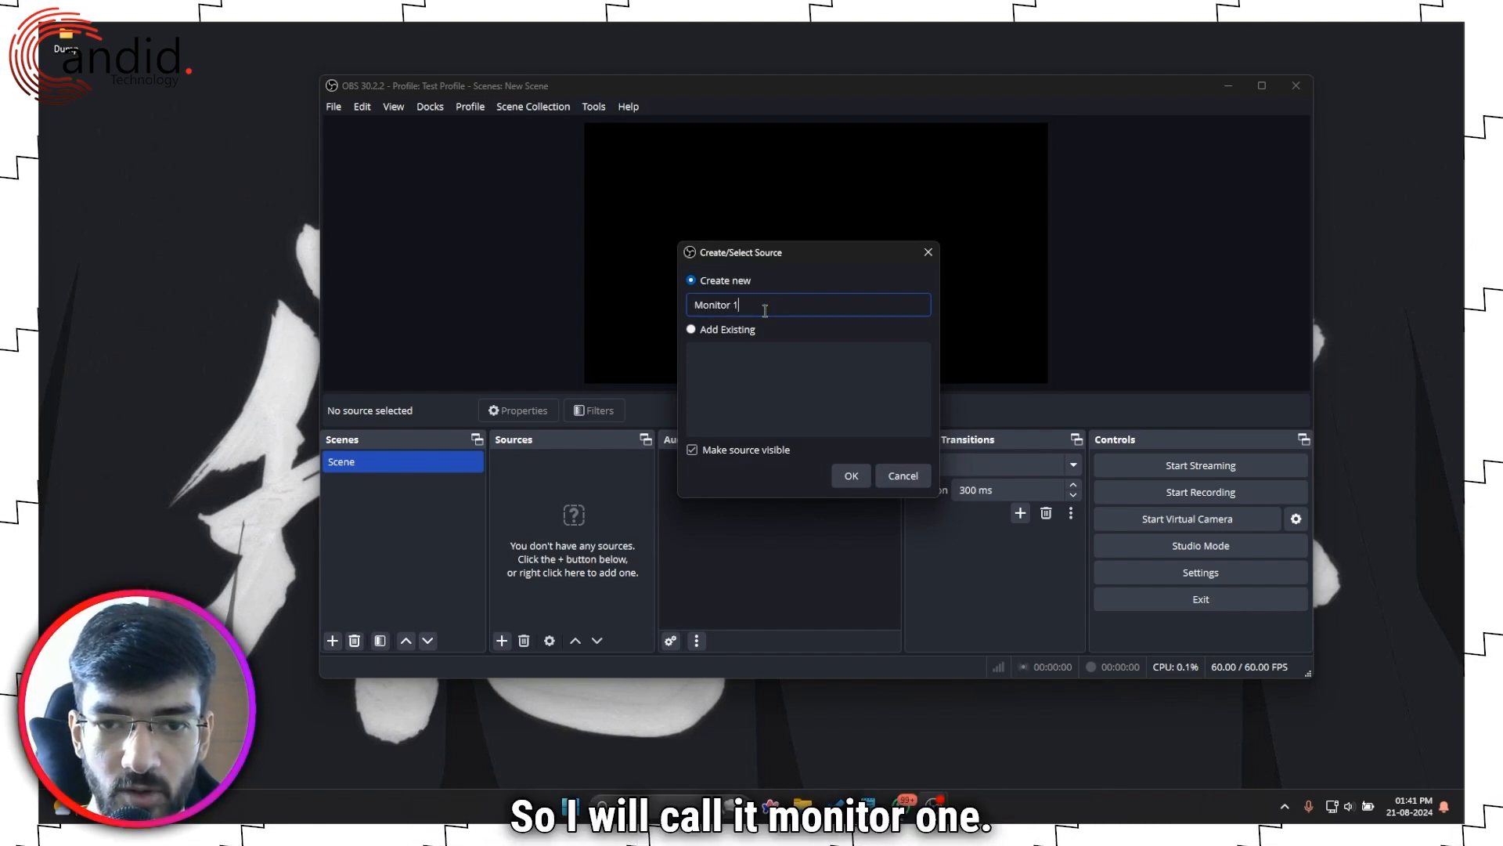
key("Return")
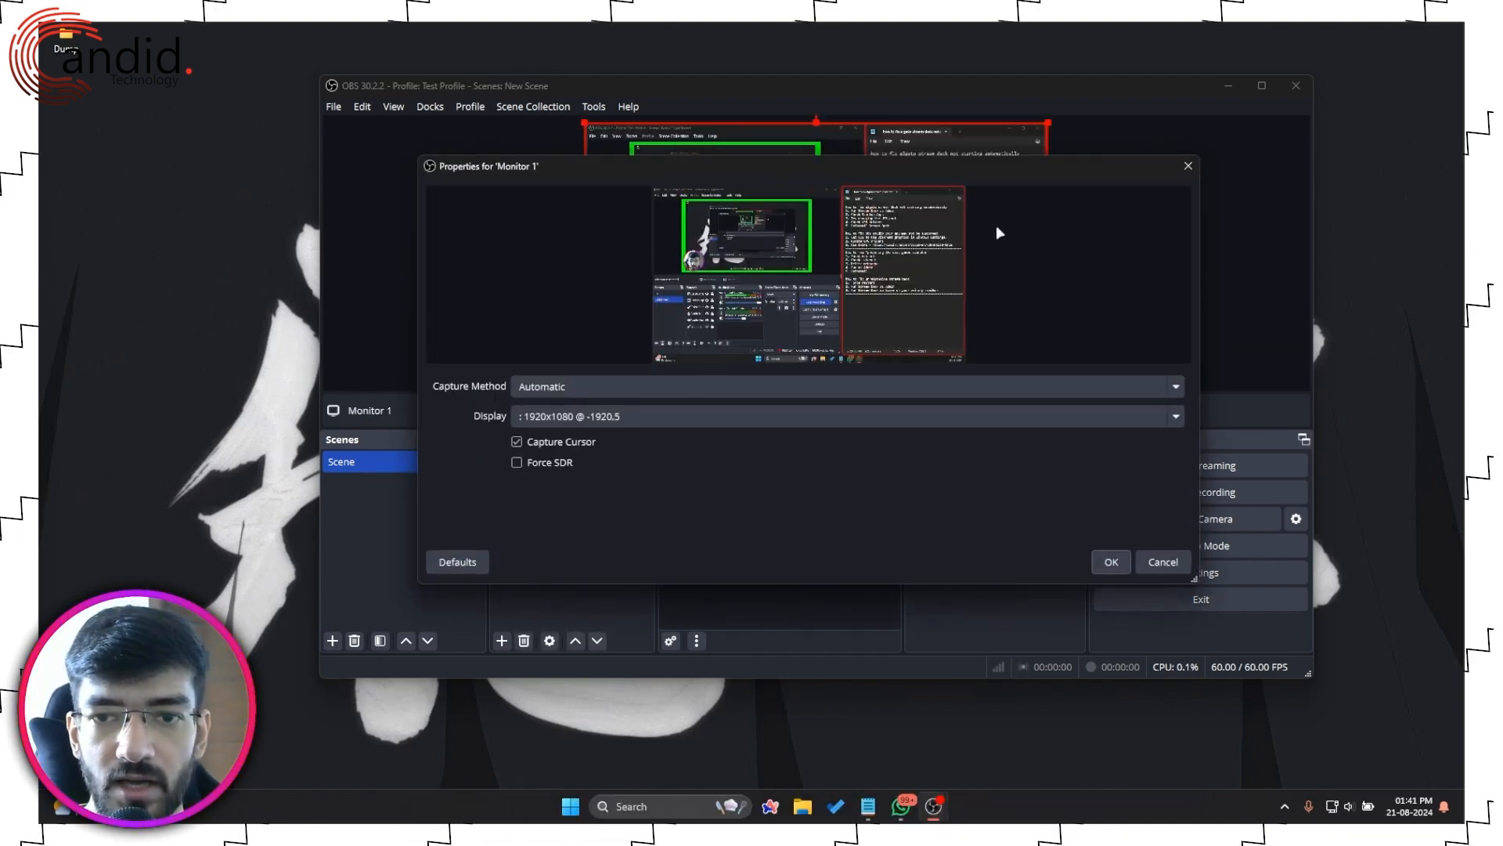
Set Monitor 1 to capture the MSI G24C4: 1920x1080 @ 0,0 (Primary Monitor) display with the Automatic capture method.
left_click(753, 416)
left_click(735, 443)
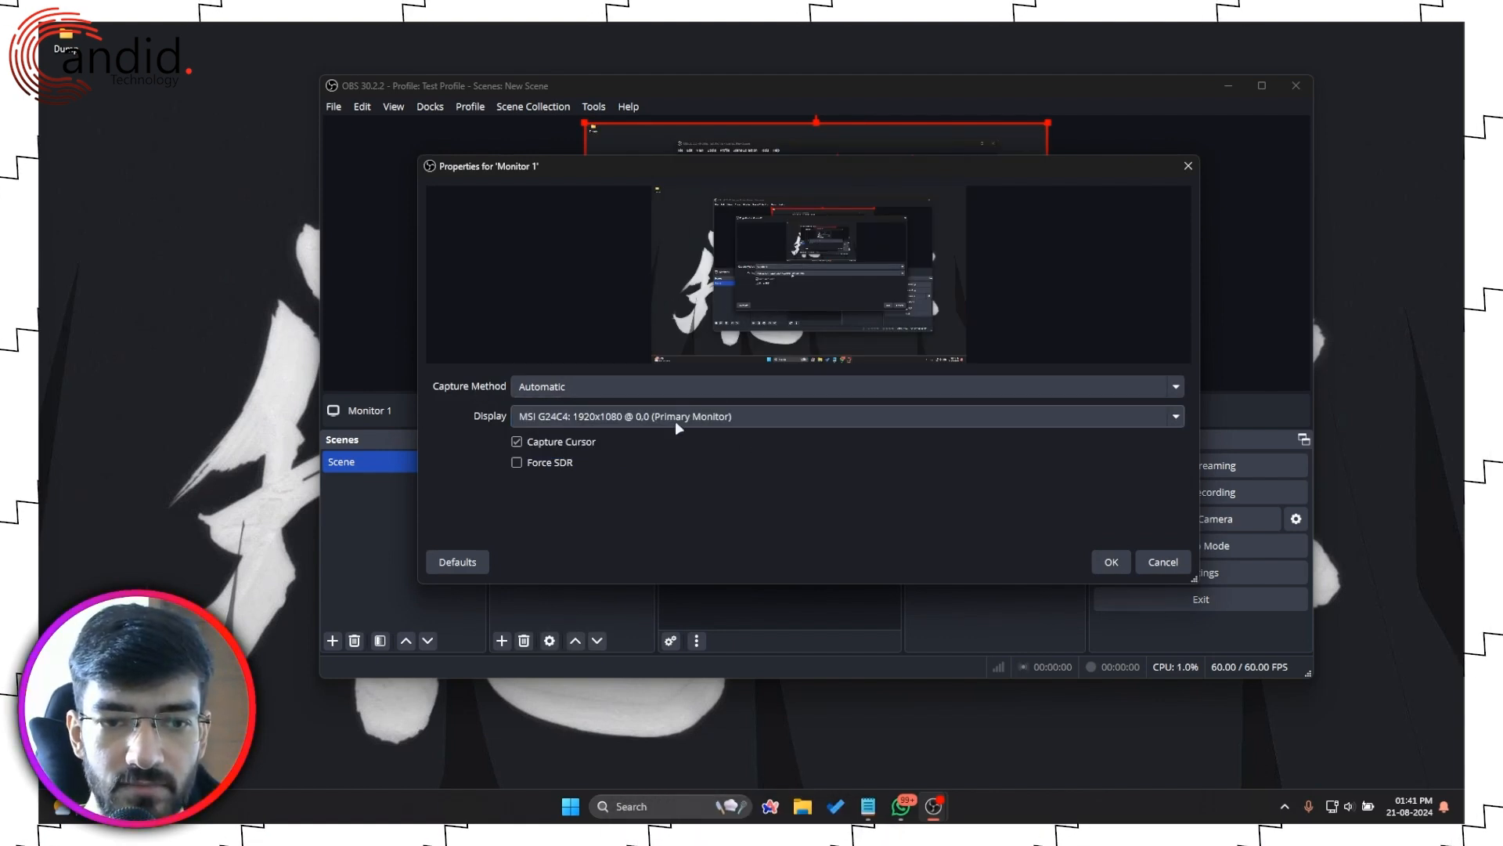
left_click_drag(750, 166, 689, 126)
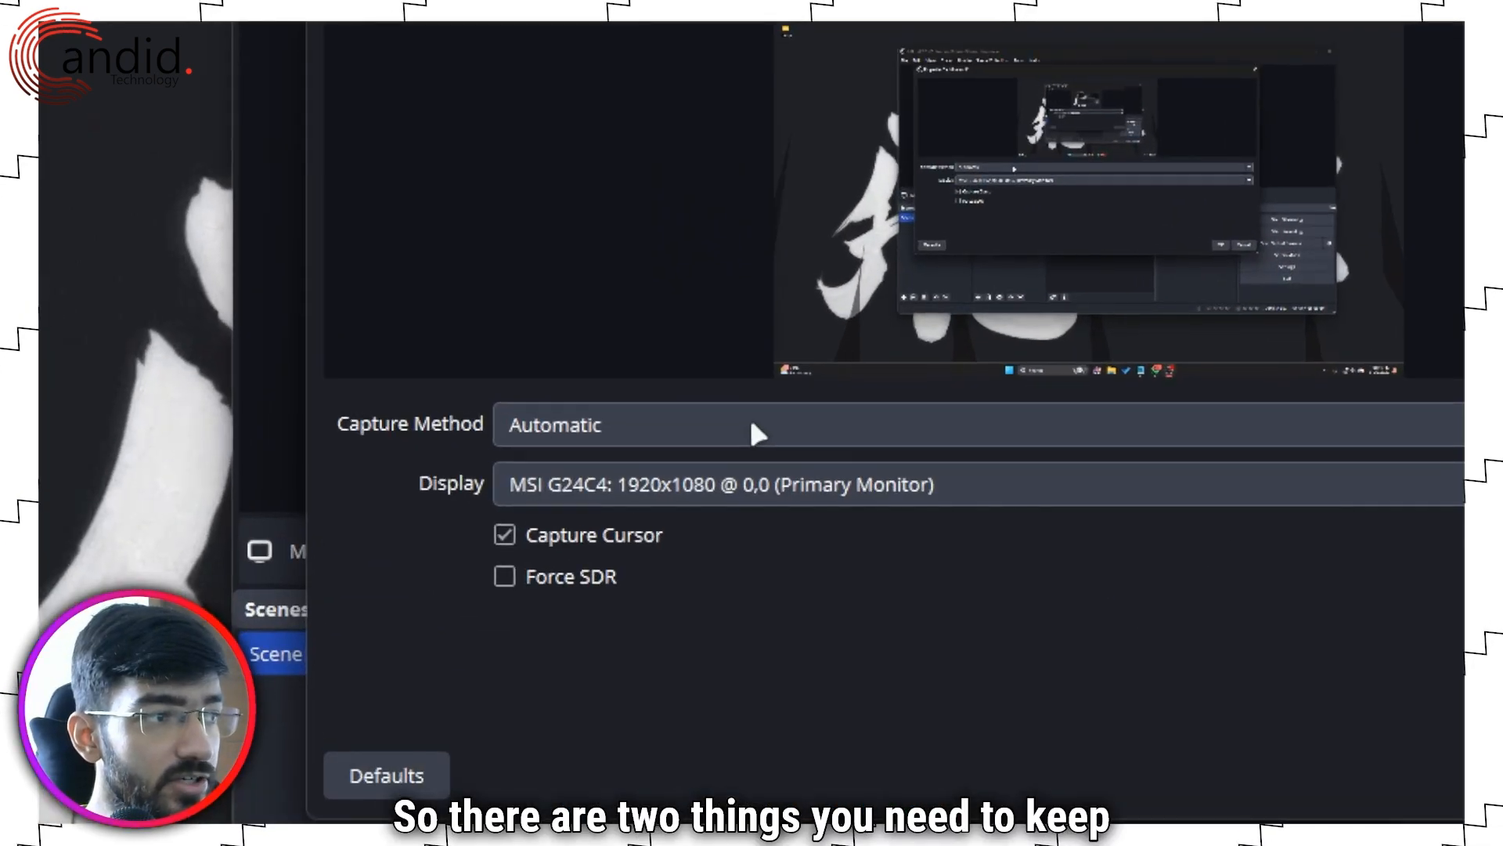
left_click(550, 352)
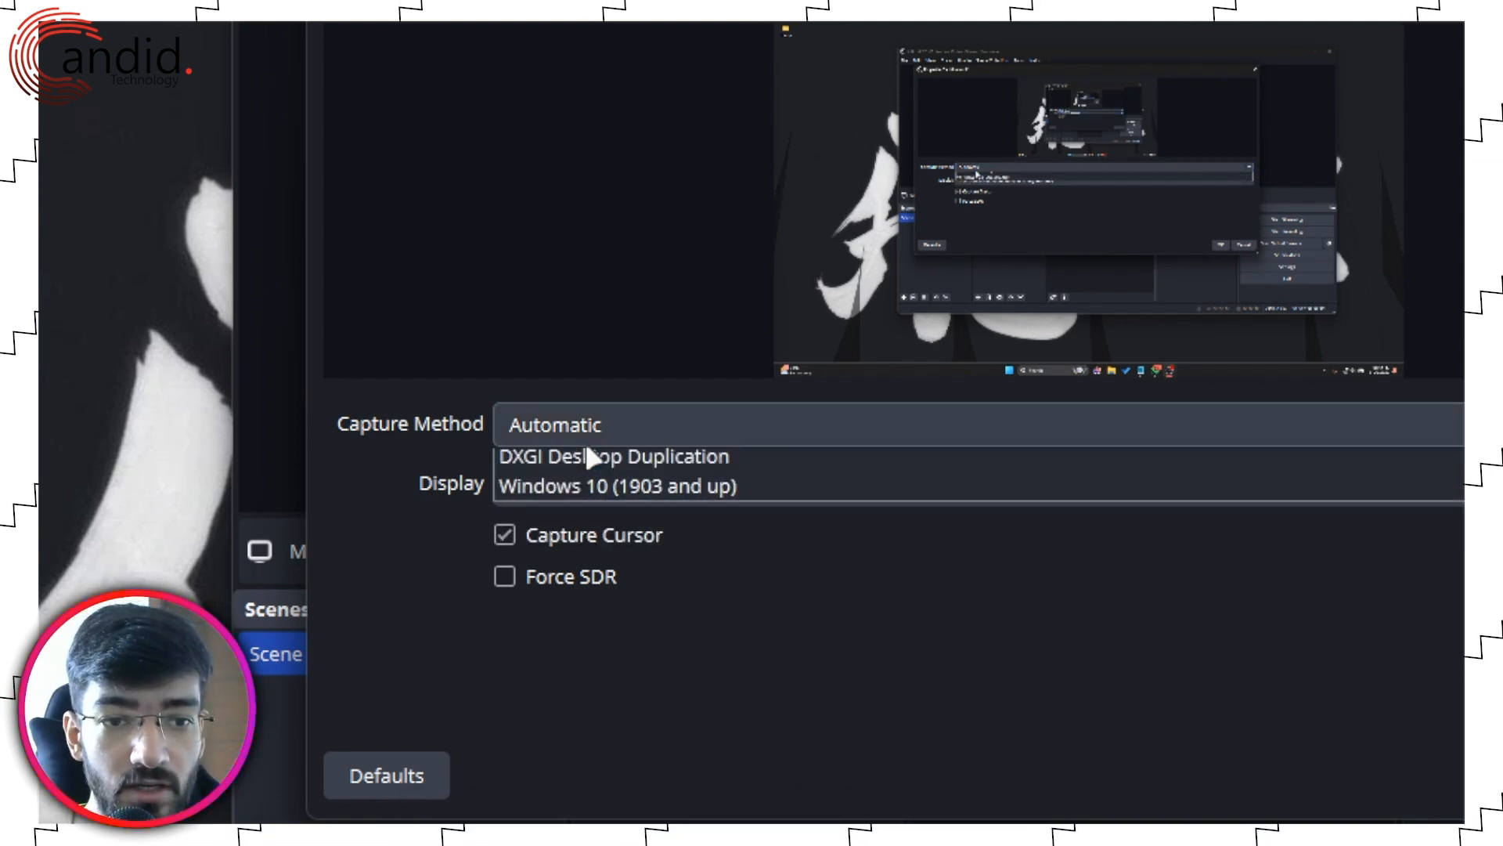
left_click(645, 432)
left_click(954, 484)
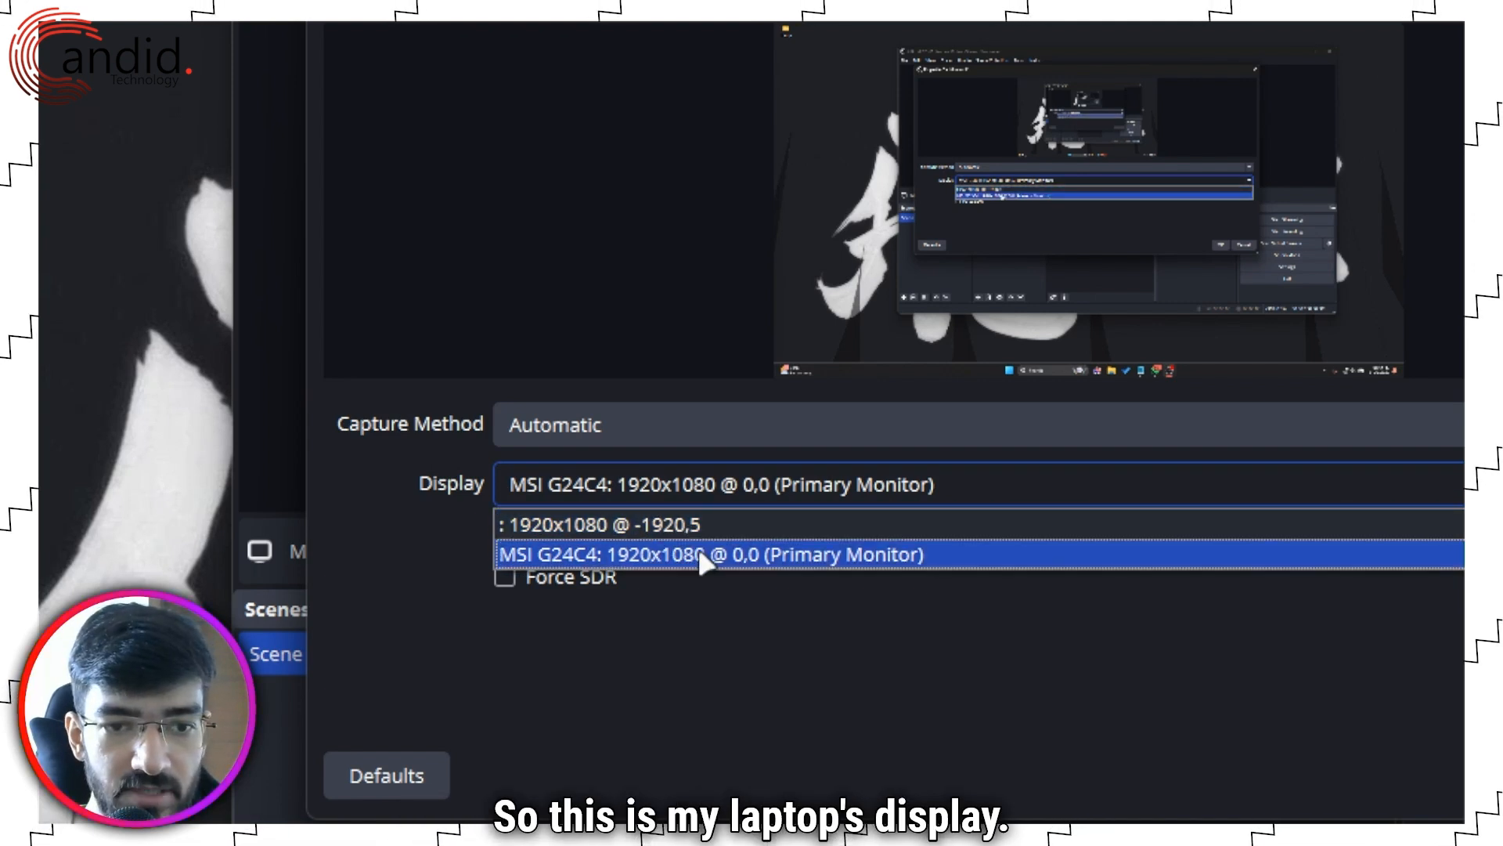
left_click(722, 554)
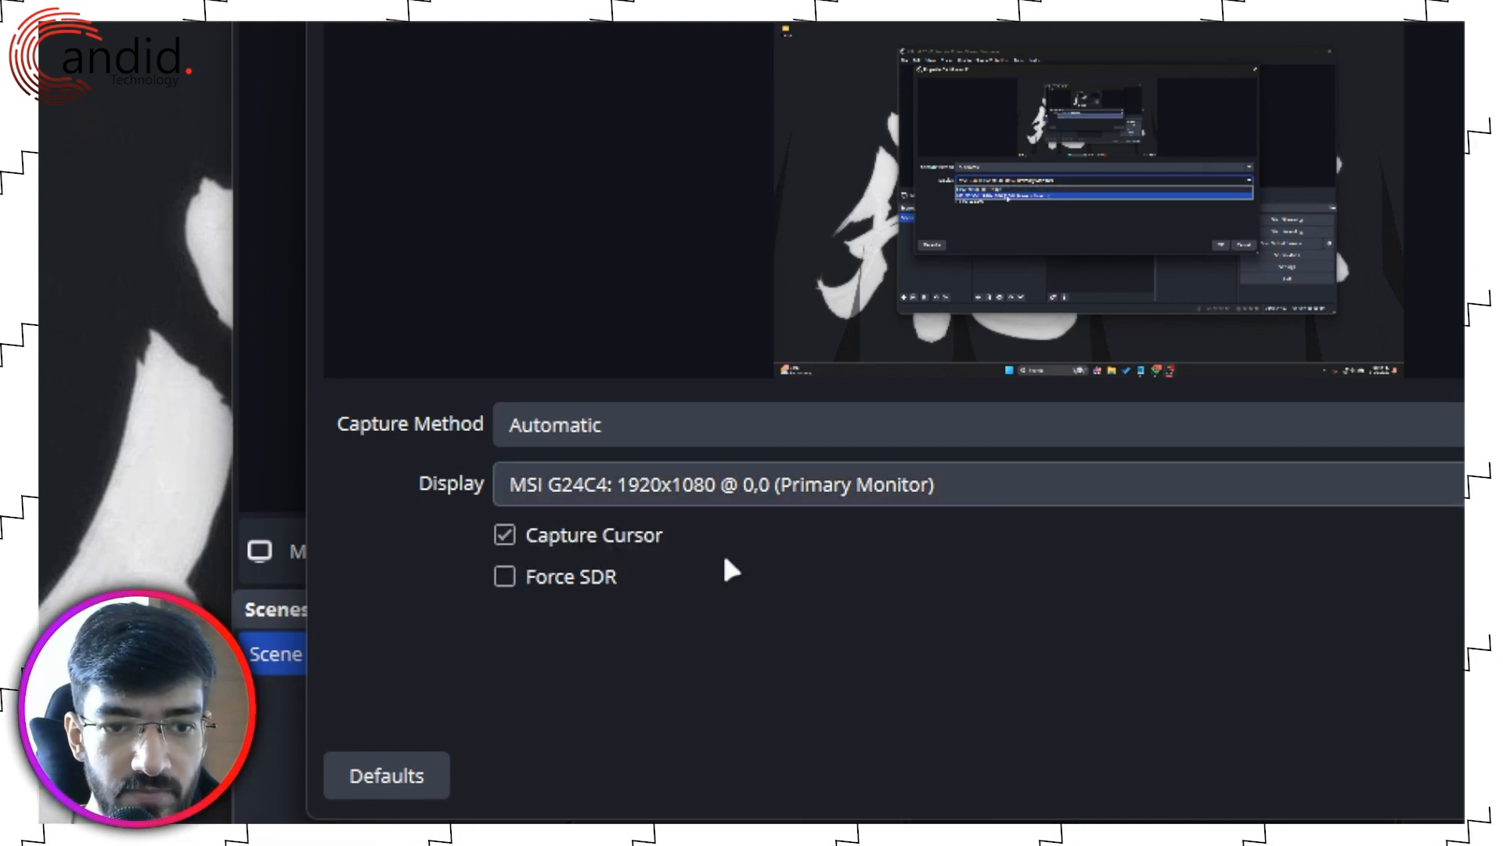
Turn cursor capture off and back on for Monitor 1, and accept the source properties.
left_click(505, 540)
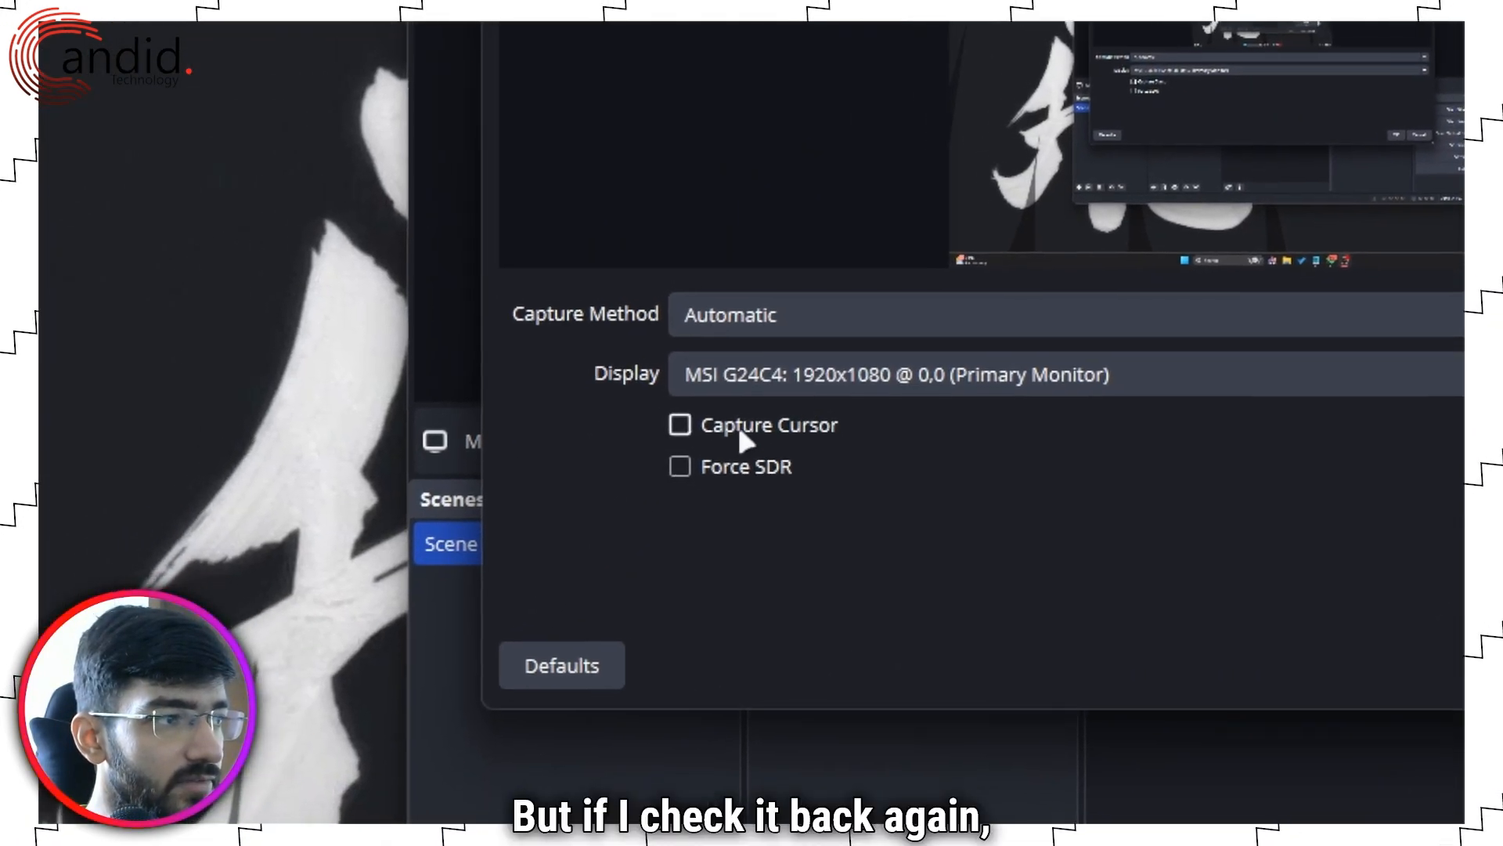
left_click(224, 717)
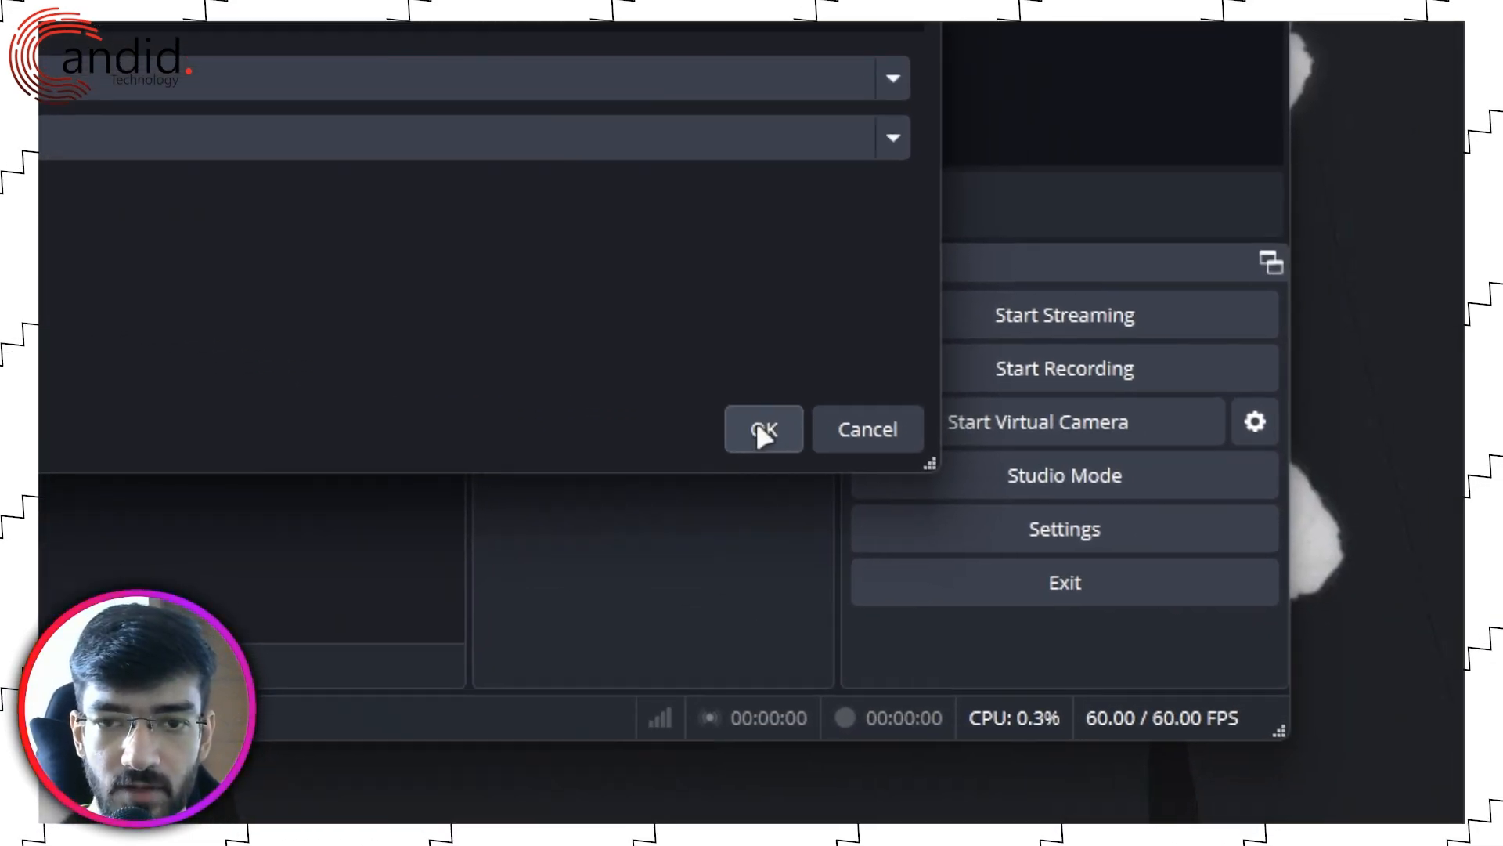
left_click(760, 430)
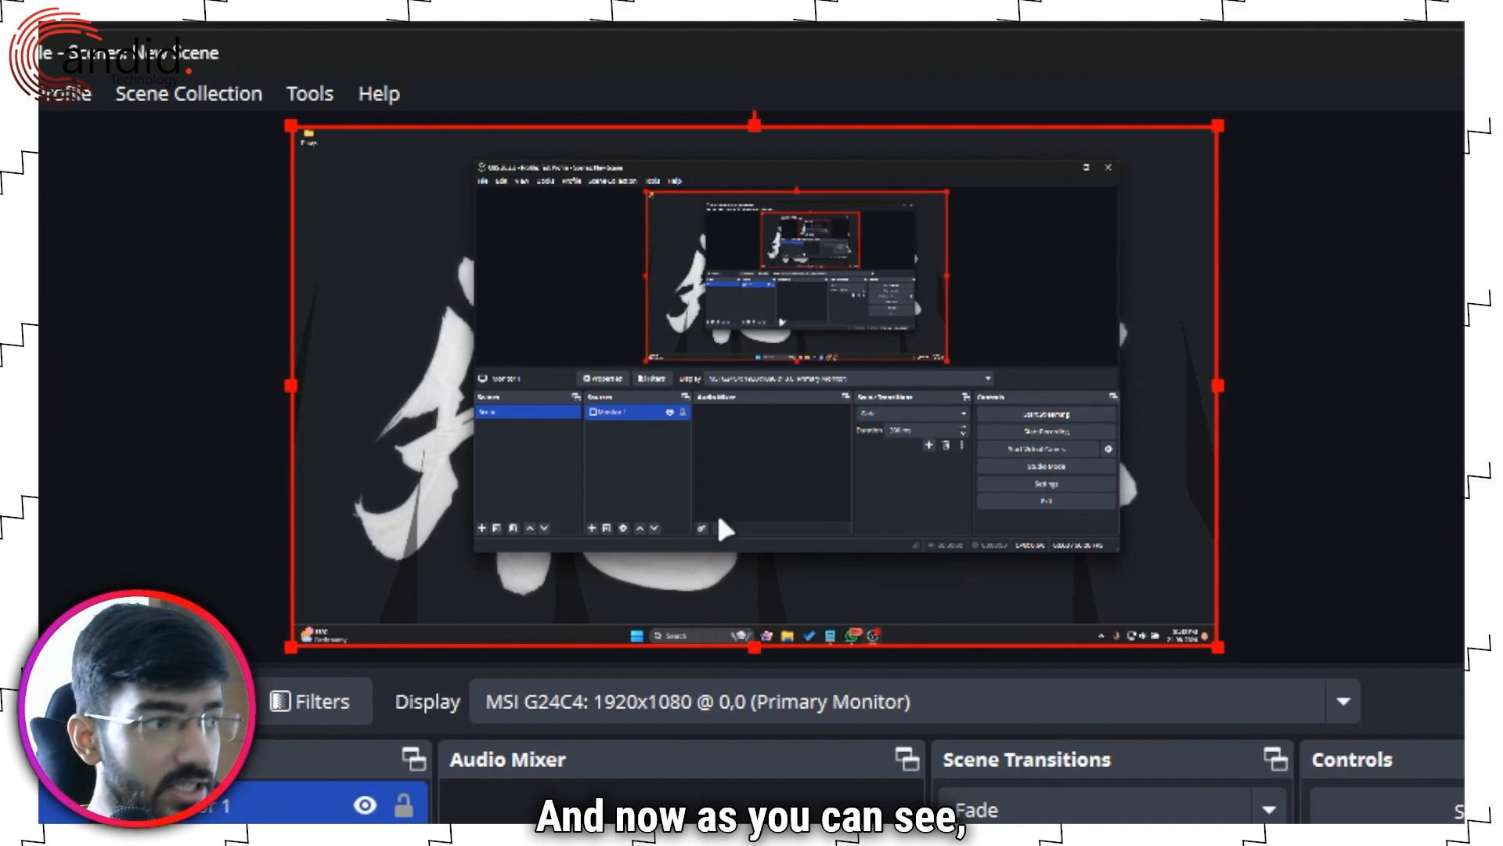
Shrink the Monitor 1 source in the preview and enlarge it again to fill the canvas.
left_click(1292, 476)
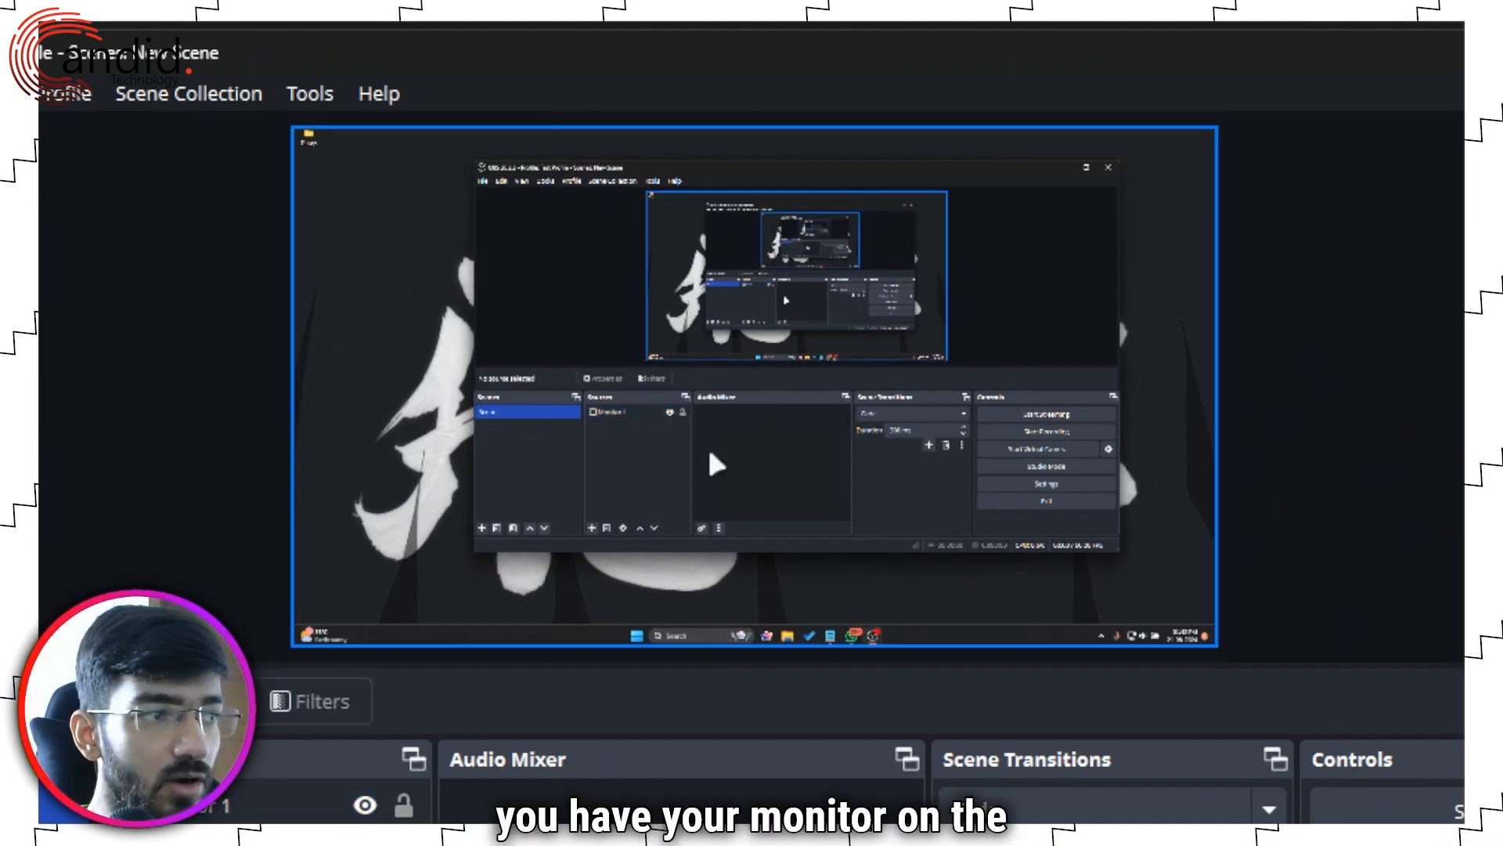
left_click(724, 465)
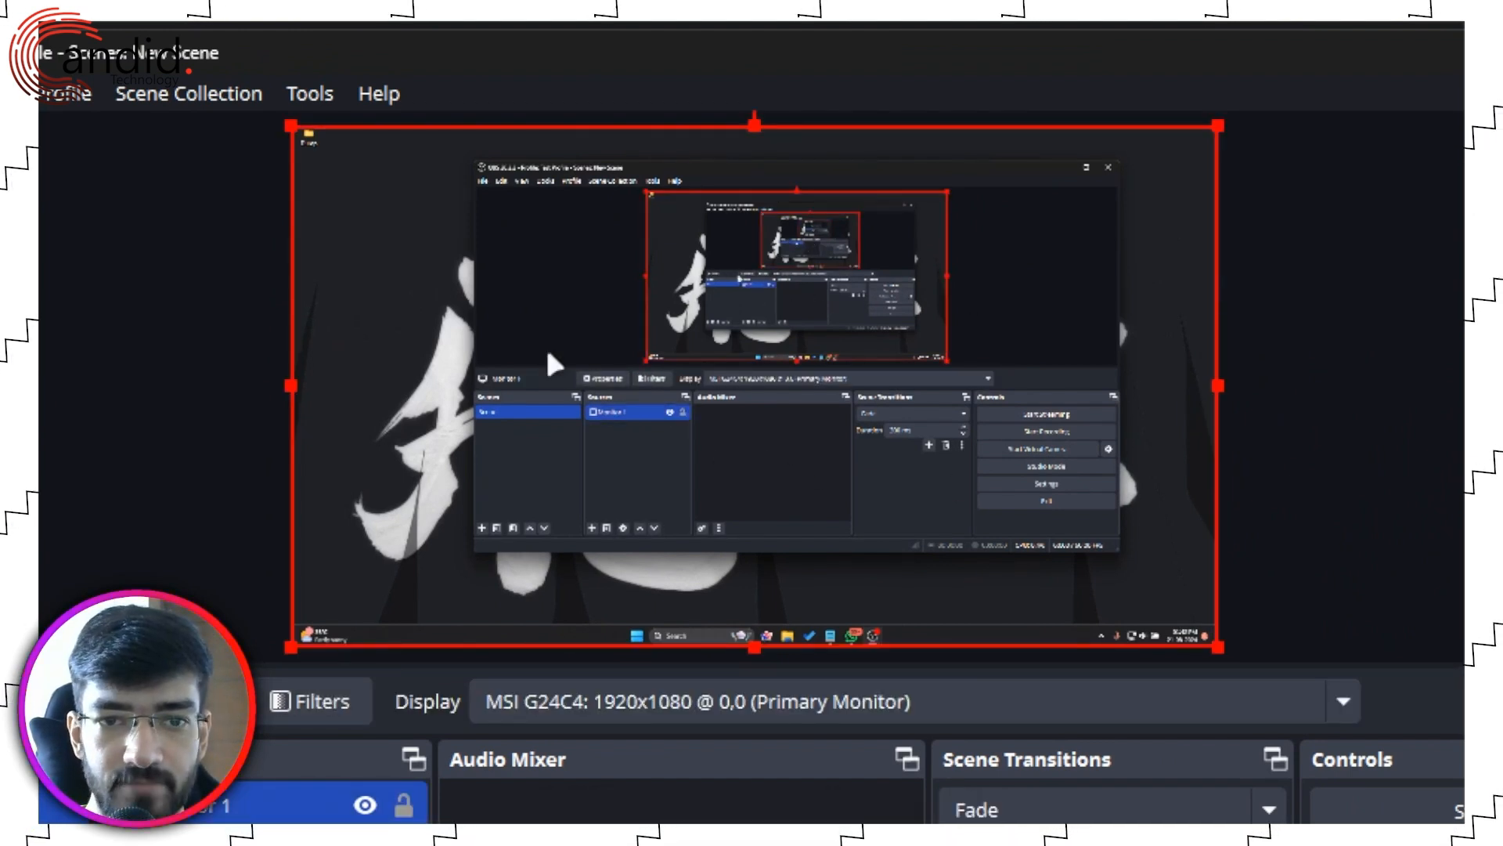
left_click_drag(1219, 647, 844, 487)
mouse_move(559, 320)
left_mouse_down()
mouse_move(724, 396)
mouse_move(561, 344)
mouse_move(560, 316)
left_mouse_up()
left_click_drag(918, 495, 1221, 626)
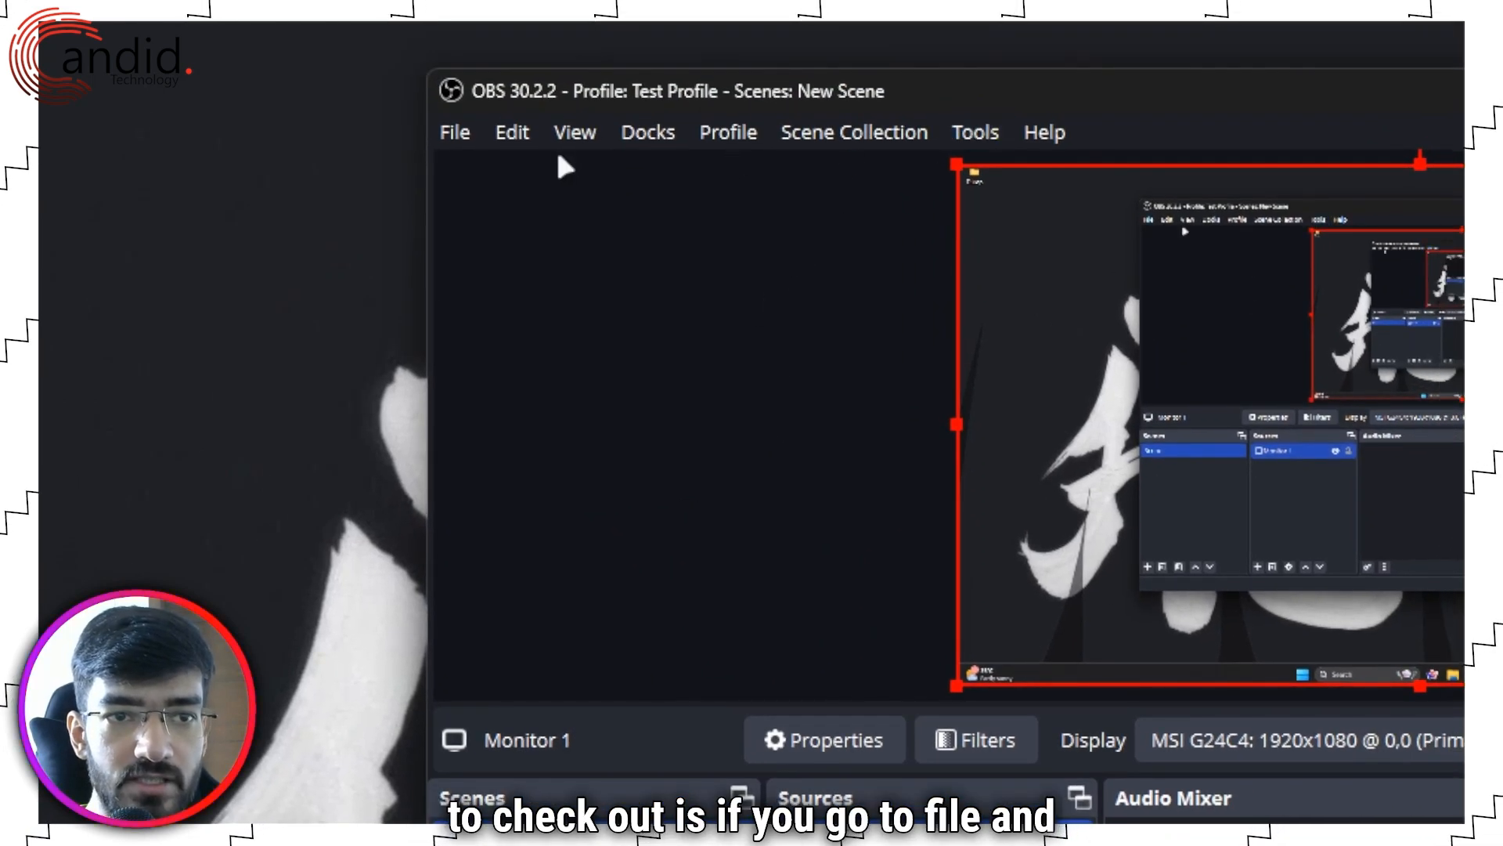
Look through the output settings and choose 1920x1080 as the output (scaled) resolution in the video settings.
left_click(457, 132)
left_click(530, 256)
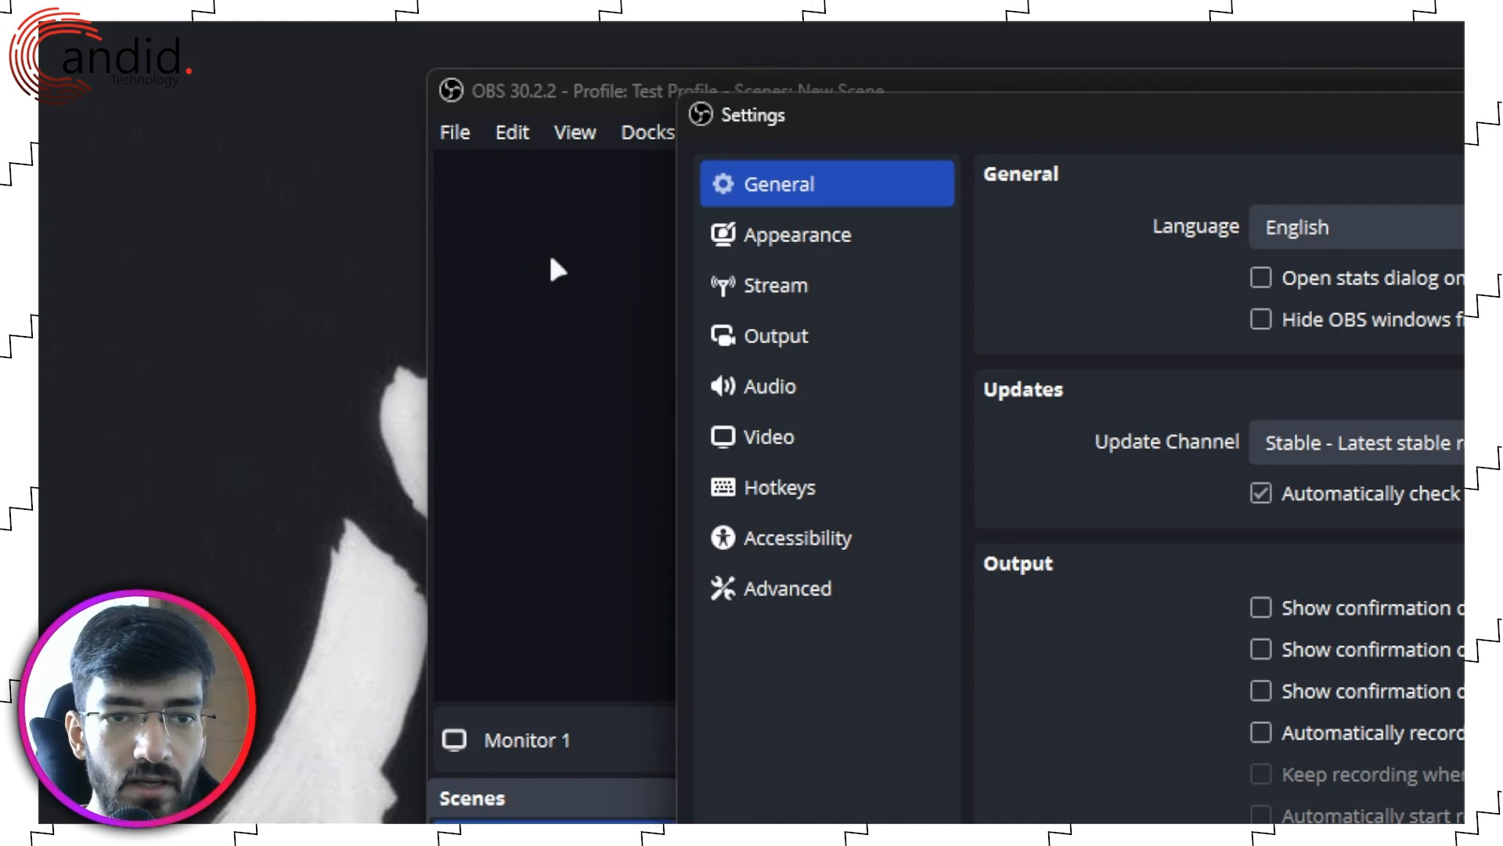
left_click(824, 338)
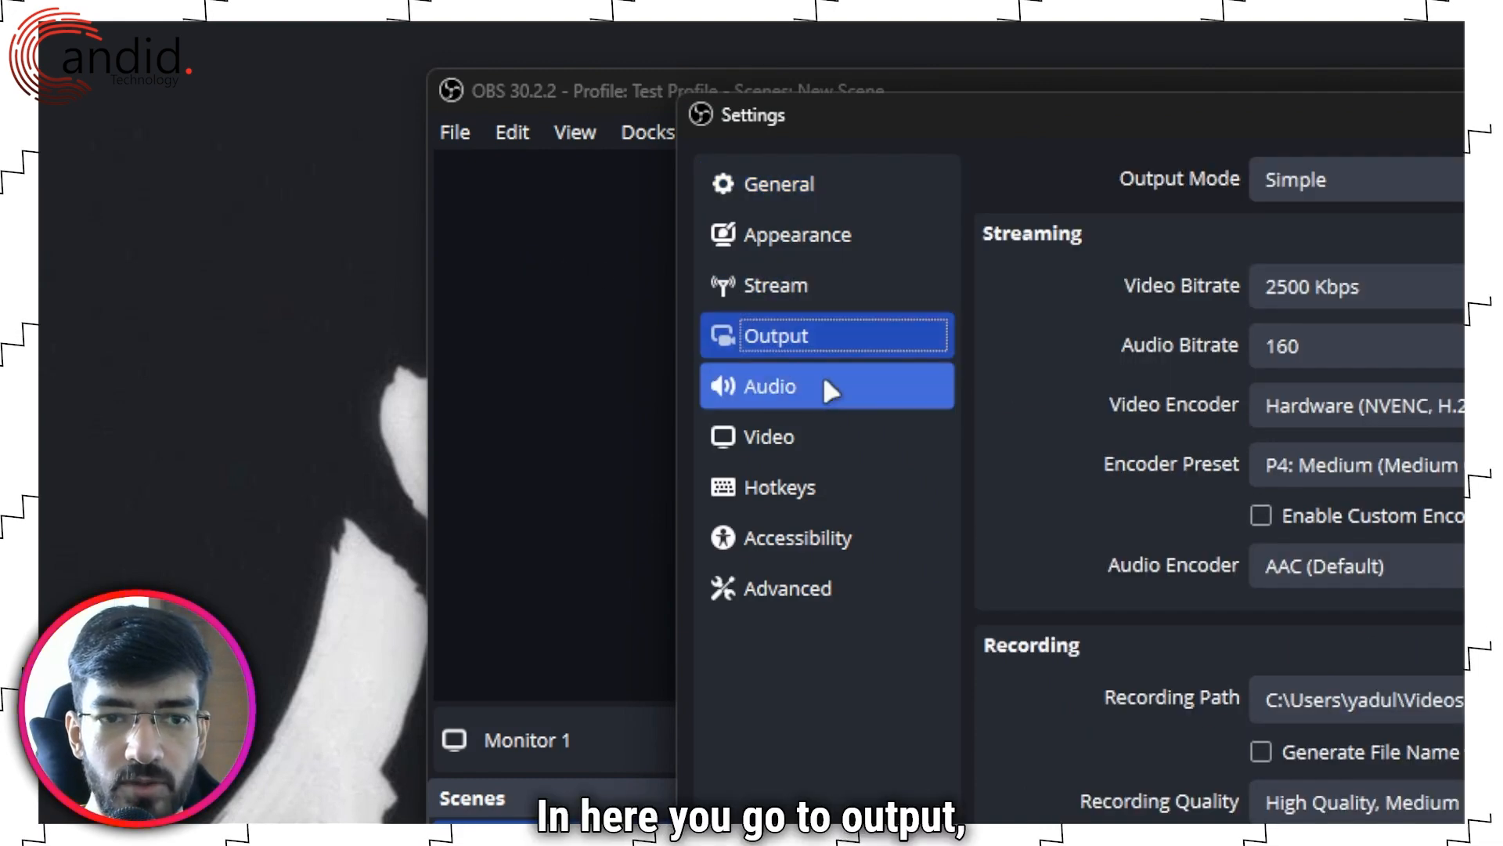
left_click(822, 440)
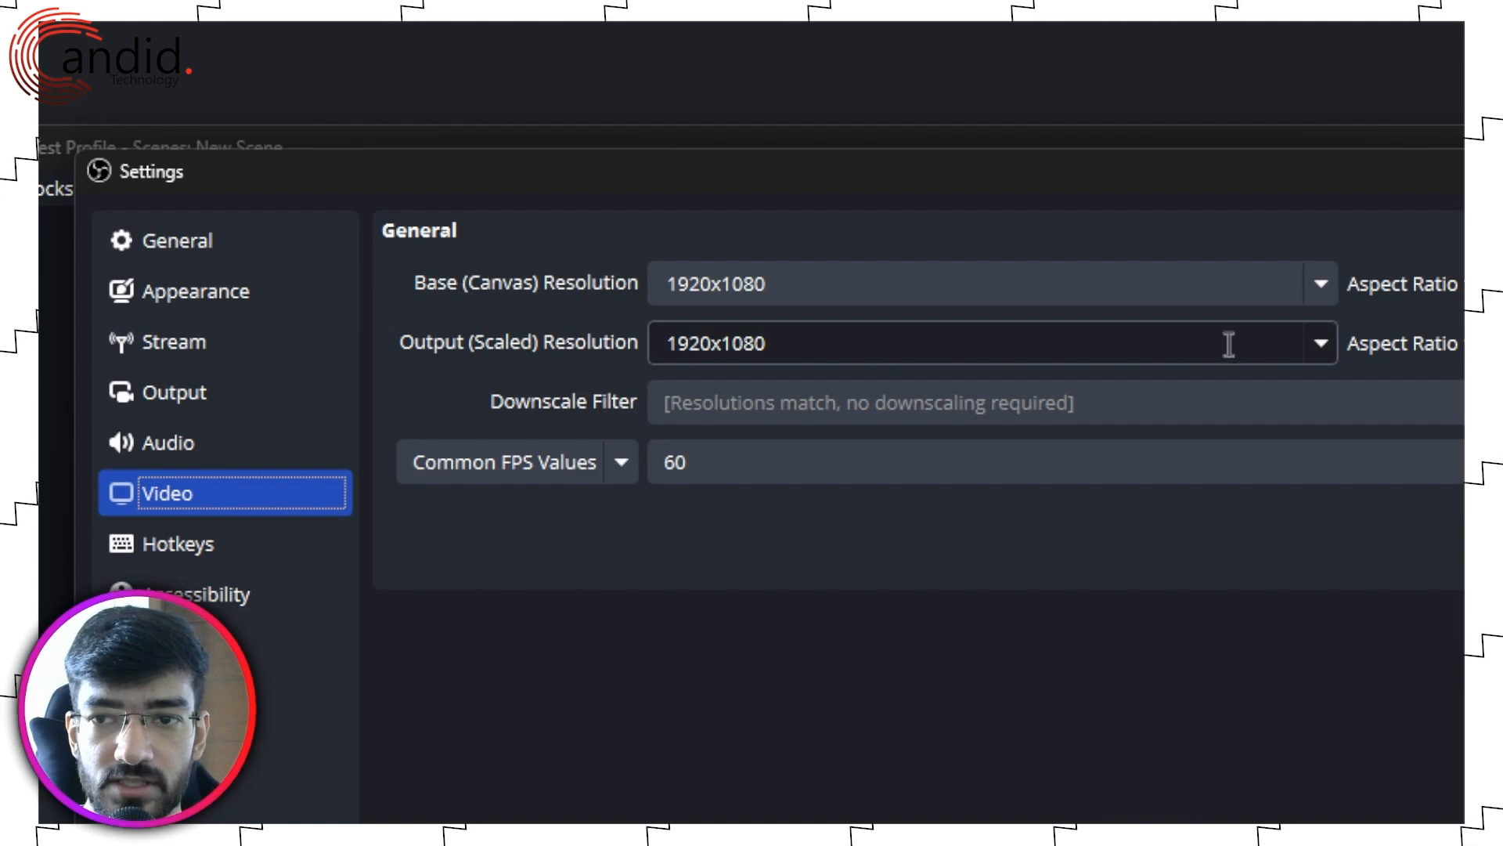
left_click(1320, 347)
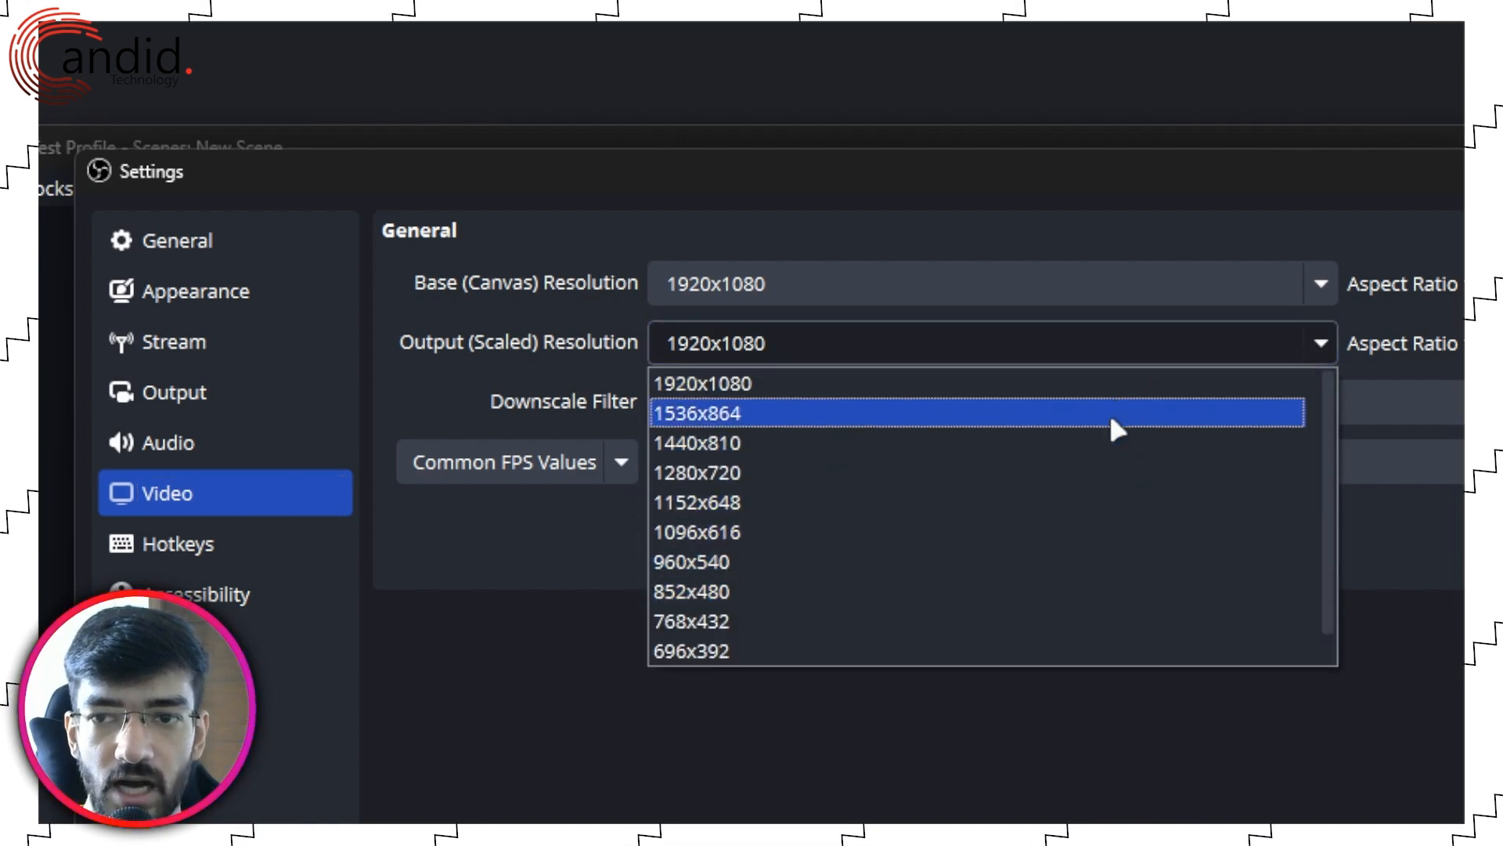
left_click(1004, 387)
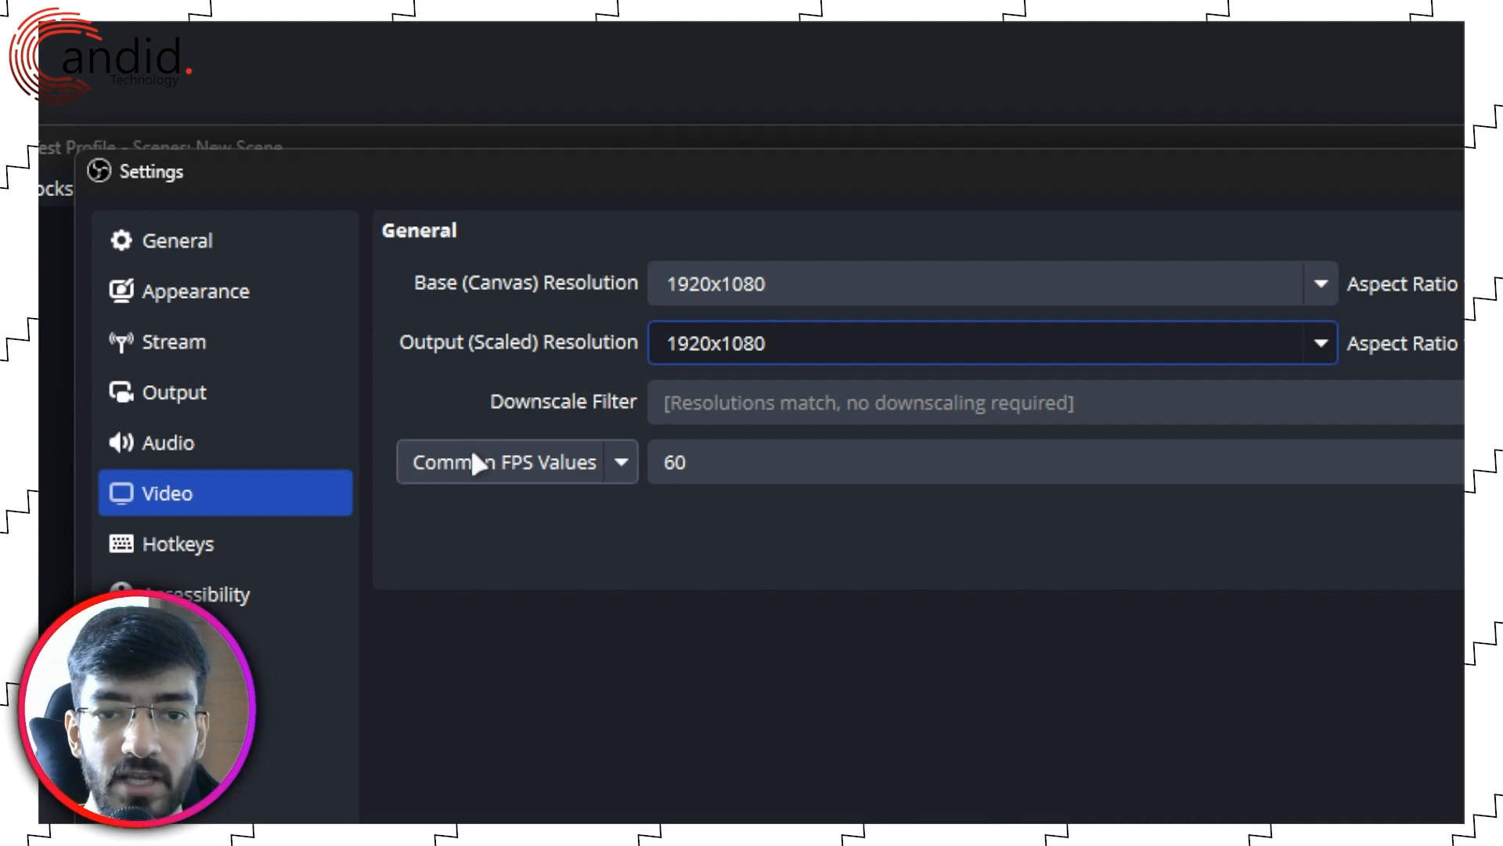
Choose 60 as the common FPS value and accept the settings.
left_click(847, 462)
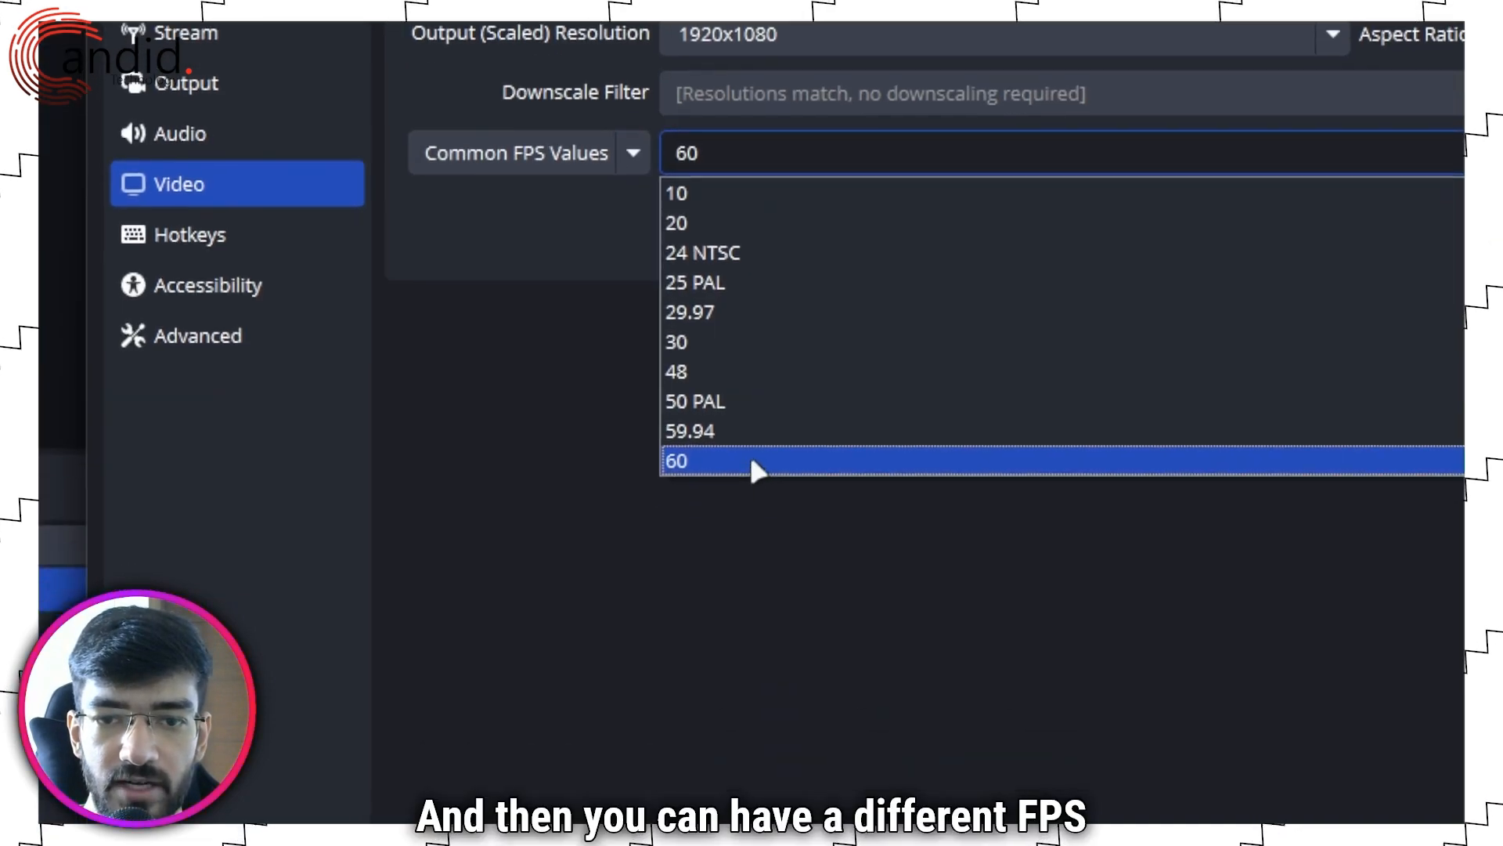
left_click(750, 428)
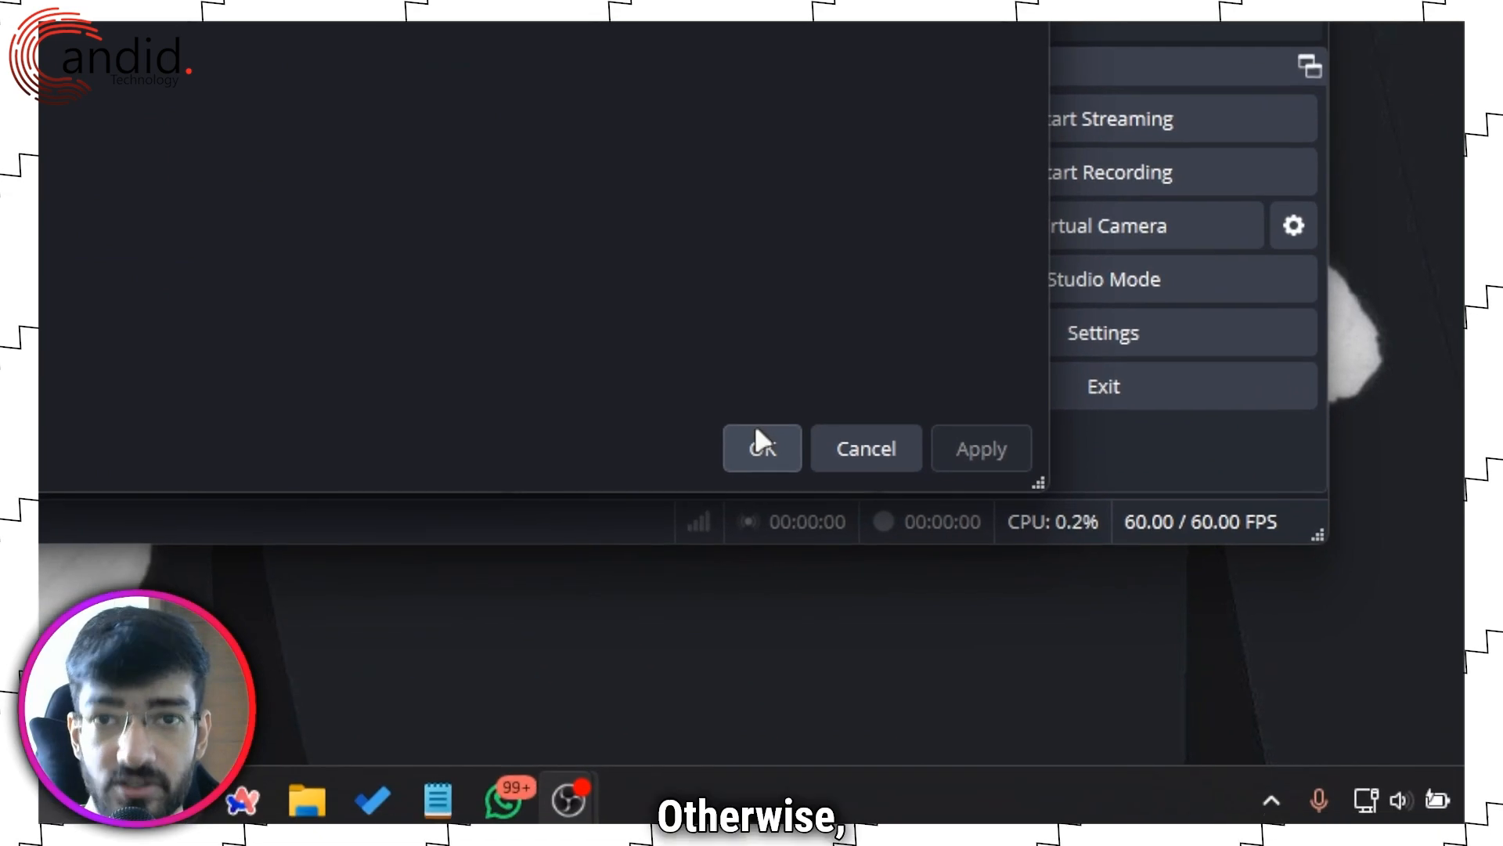
left_click(756, 438)
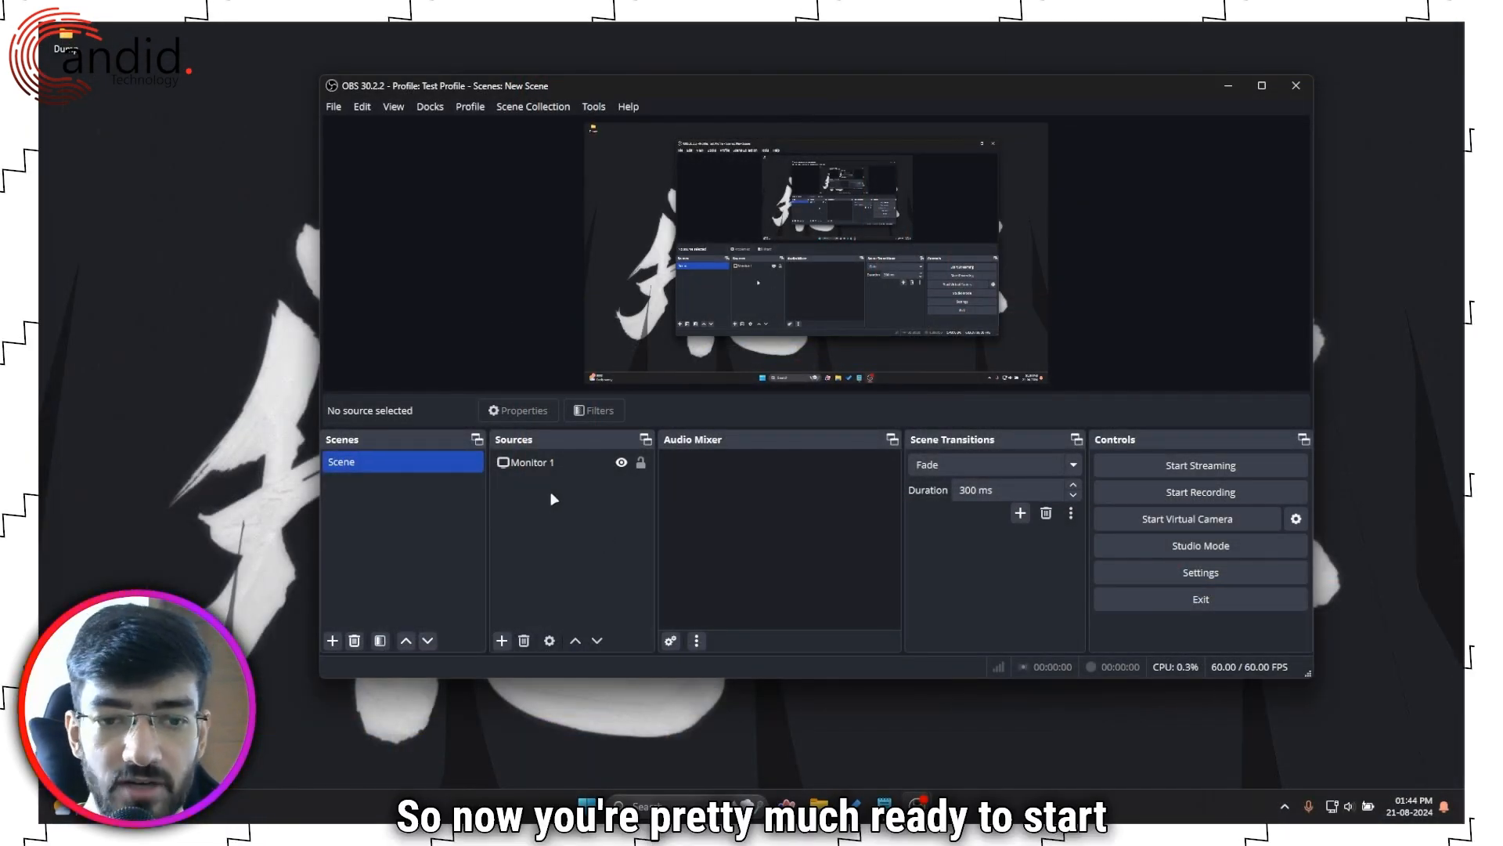
Add a new Audio Output Capture source to the scene under its default name.
left_click(544, 463)
left_click_drag(906, 93, 835, 87)
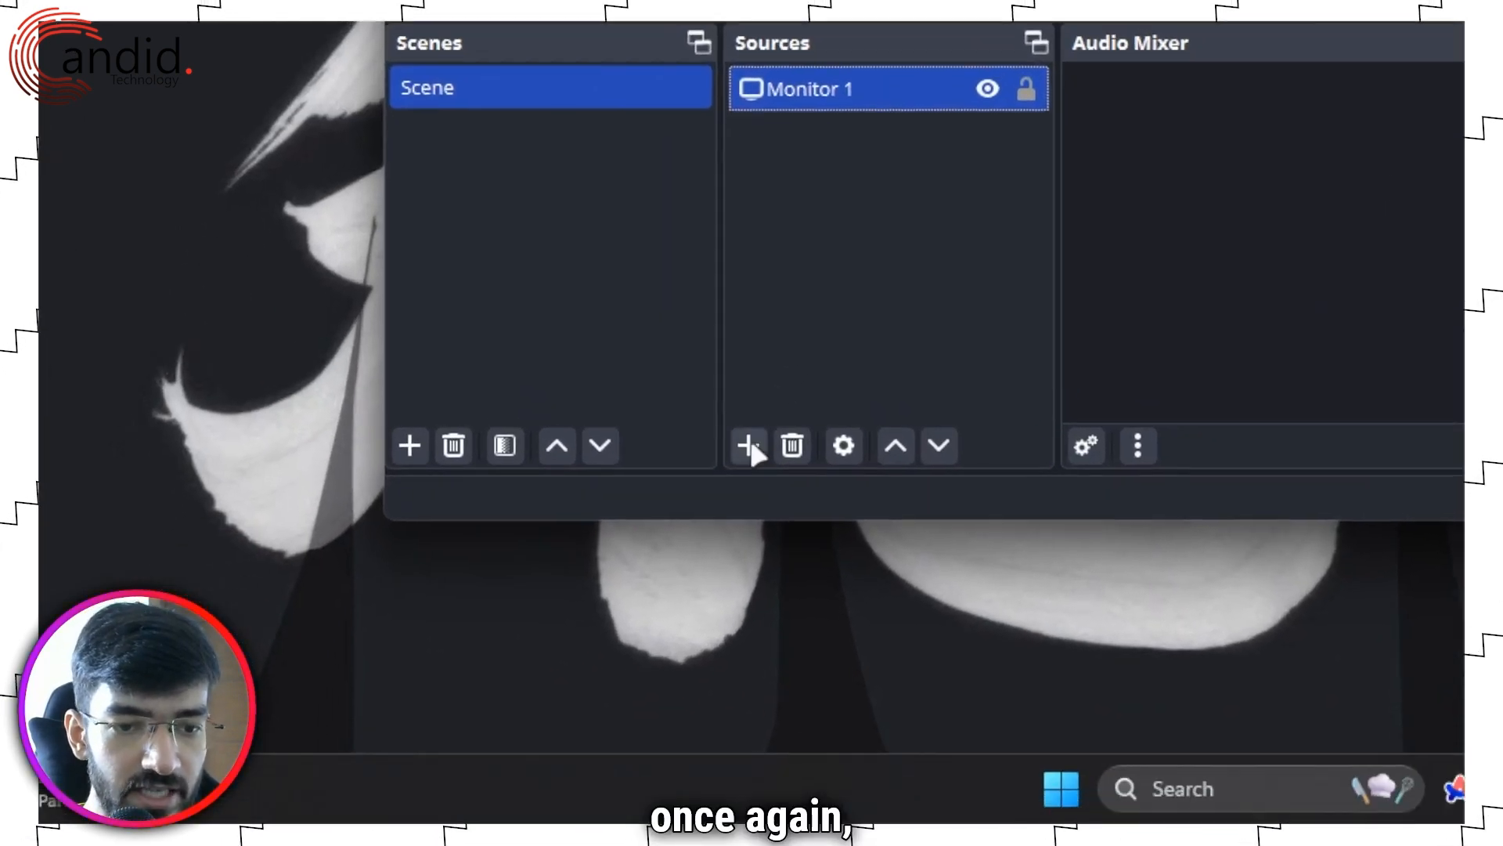
left_click(749, 446)
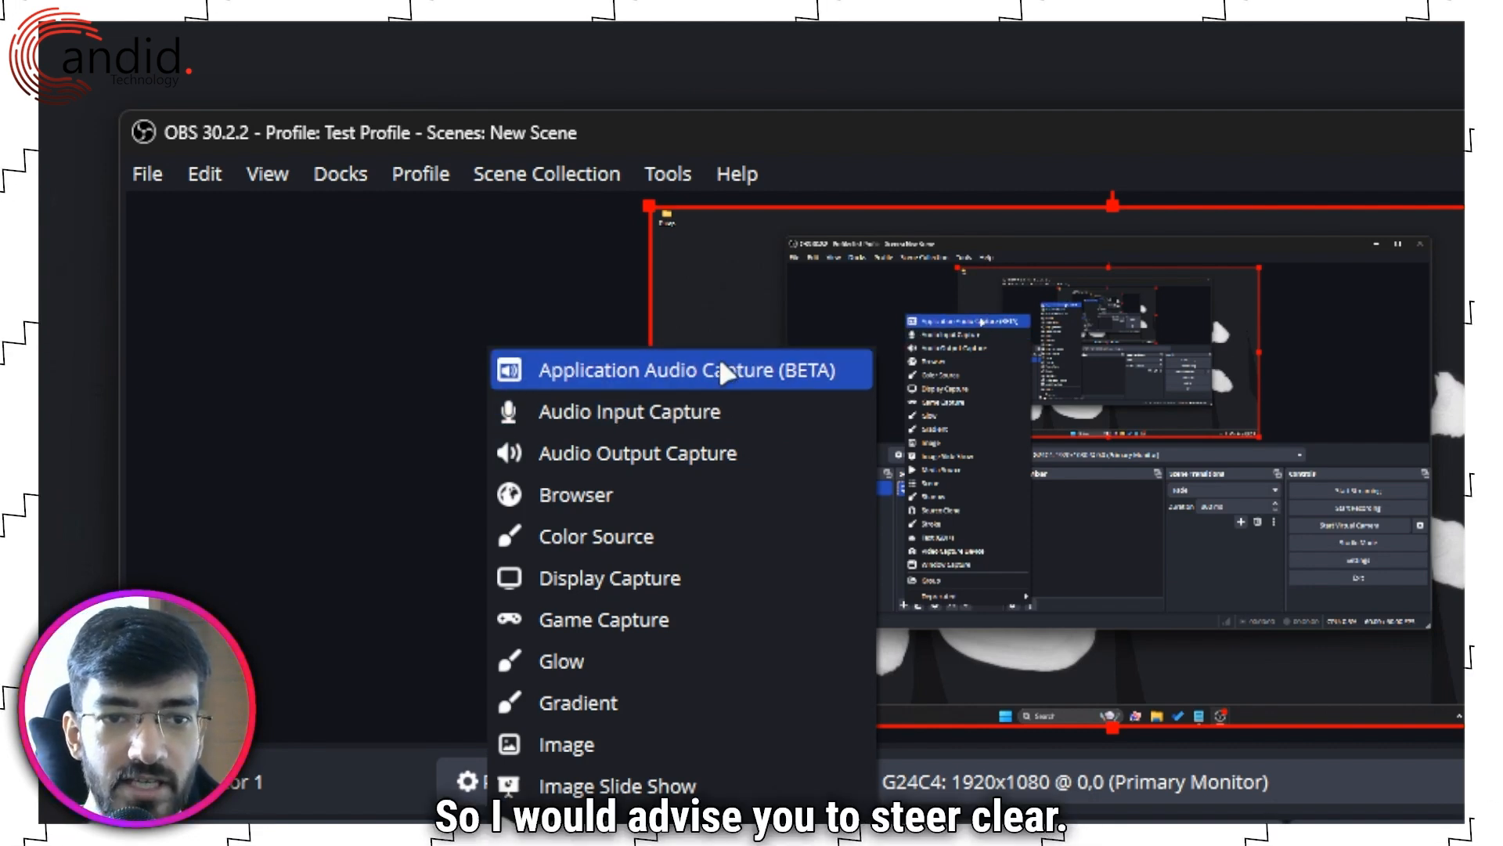
left_click(707, 448)
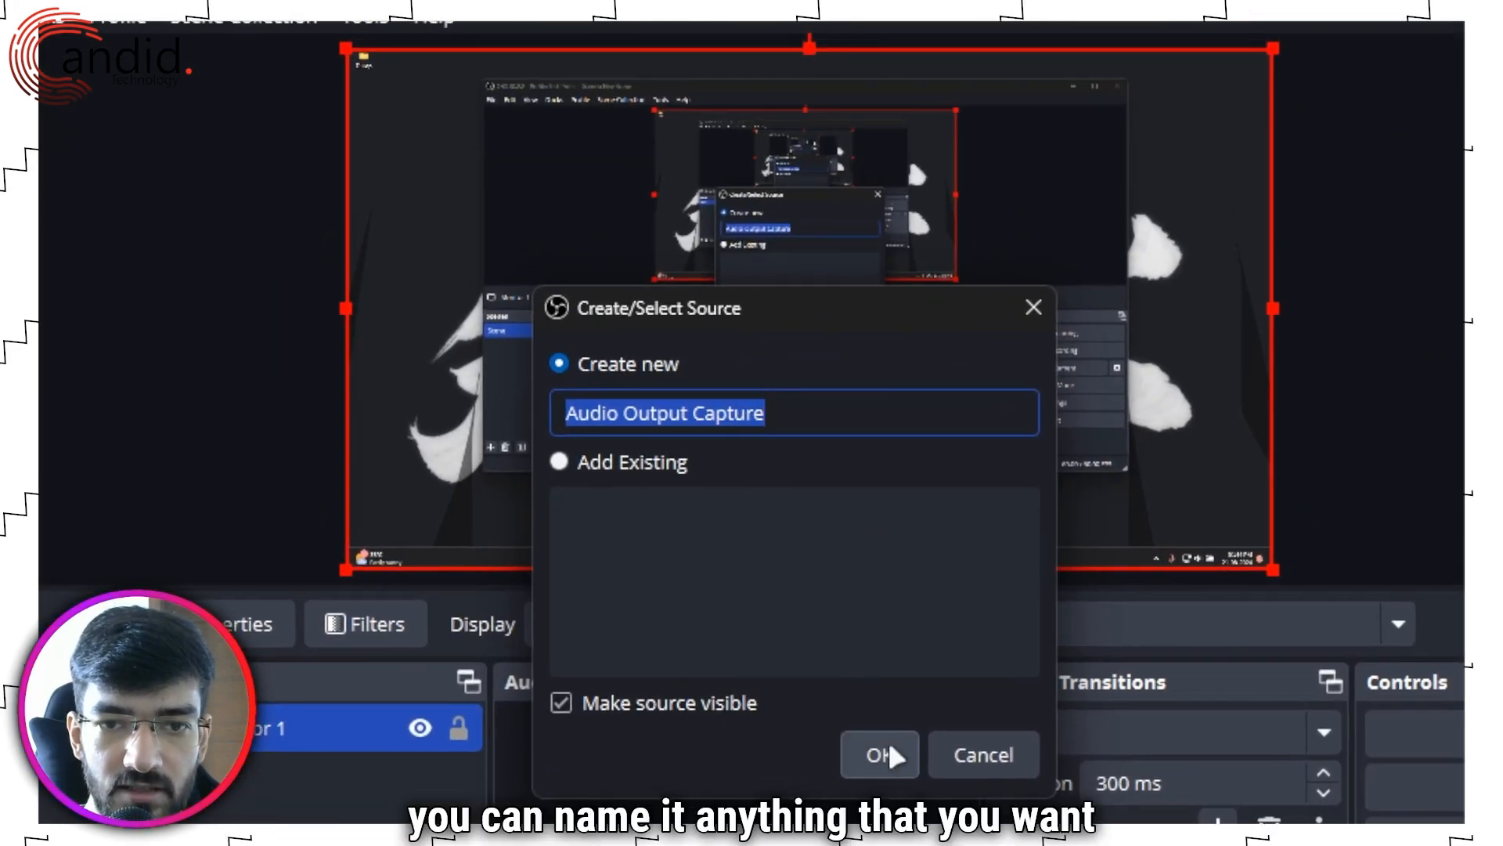
left_click(887, 754)
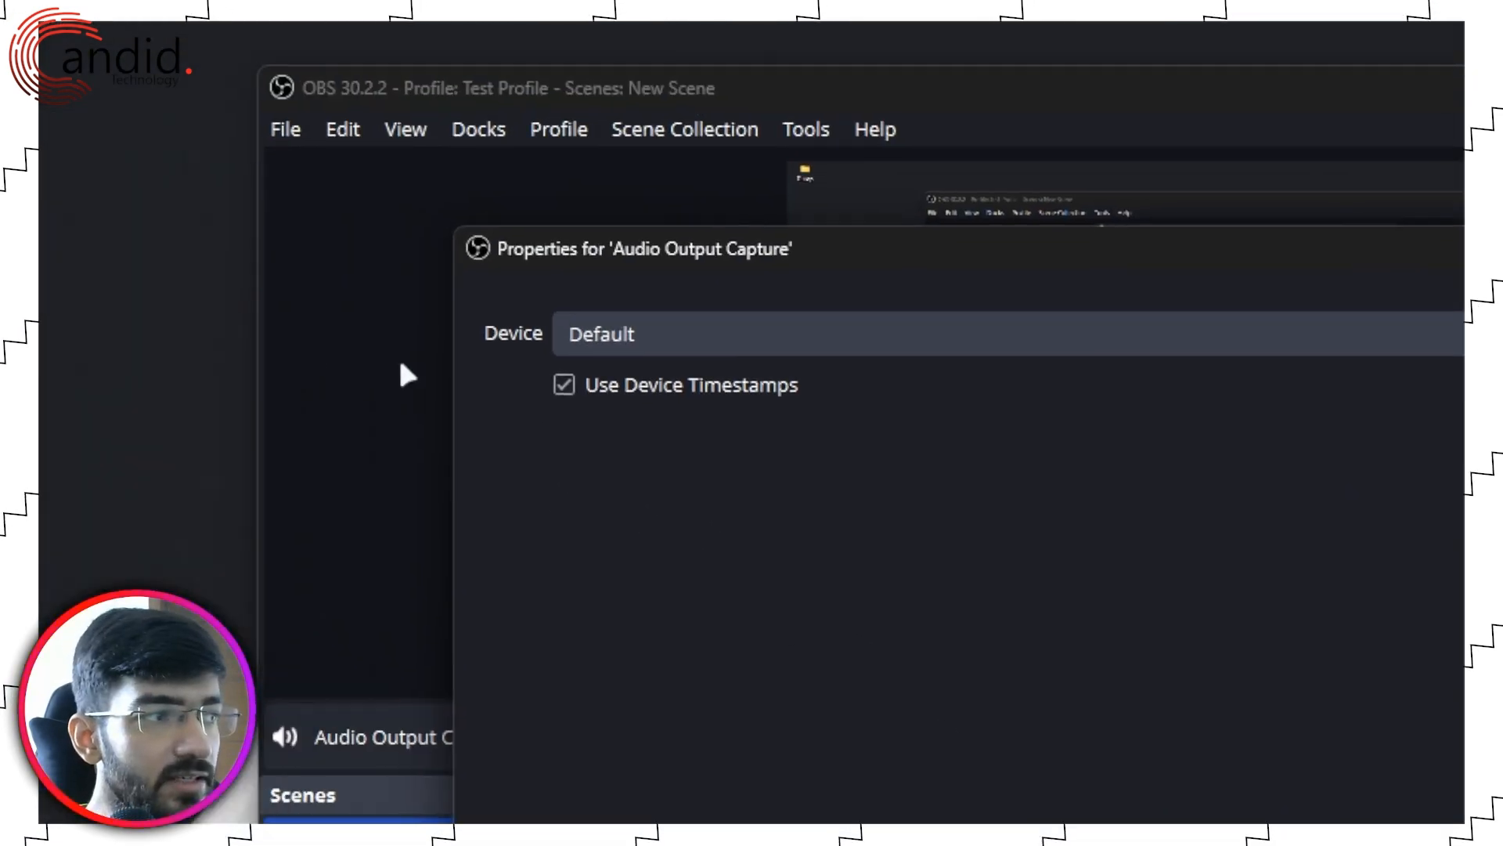
Set the audio output capture device to Default and accept its properties.
left_click(879, 342)
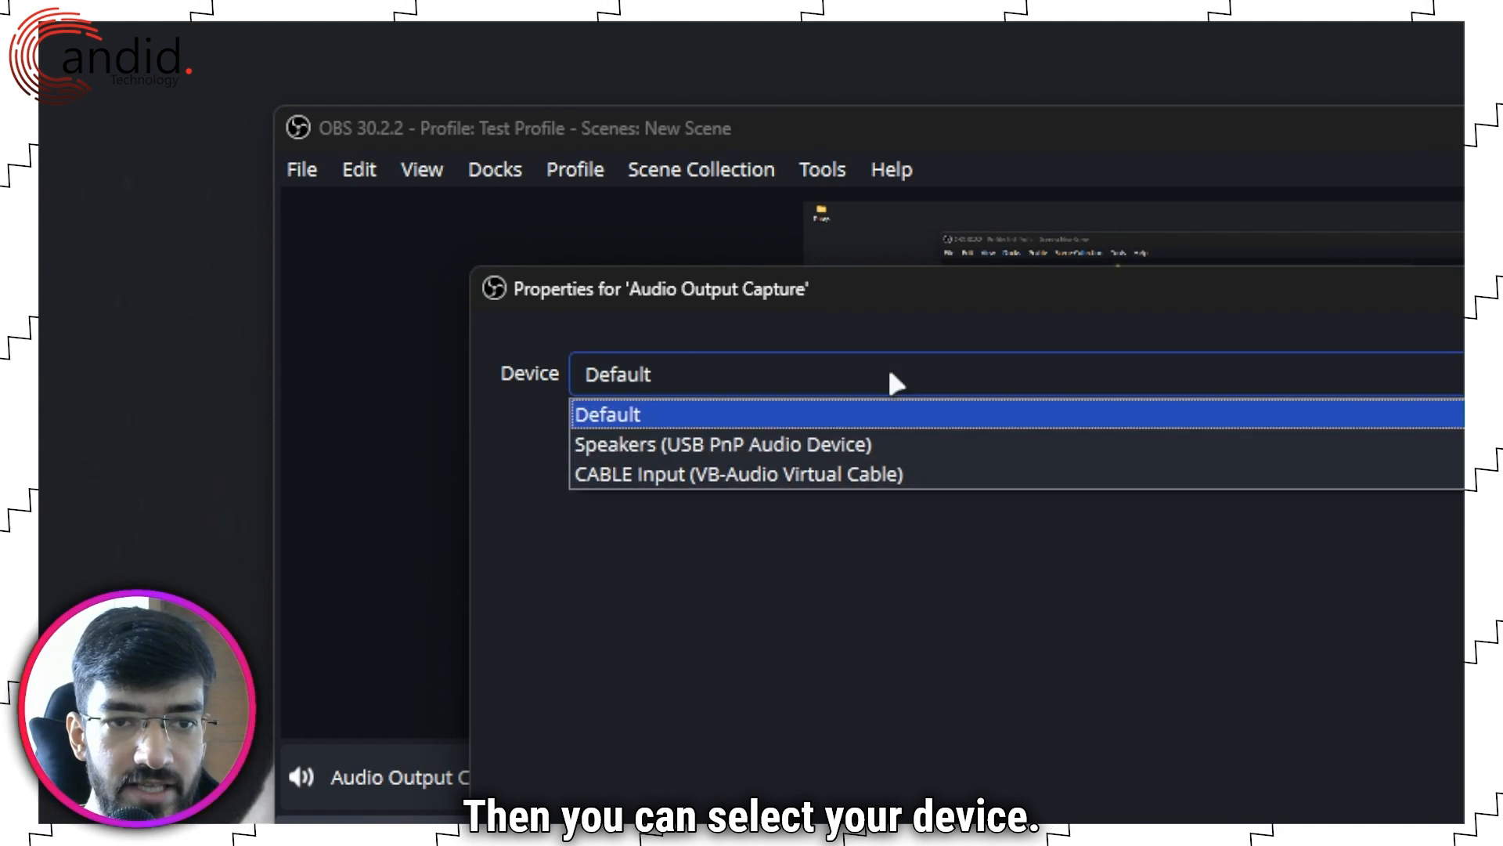
left_click(728, 444)
left_click(752, 384)
left_click(755, 410)
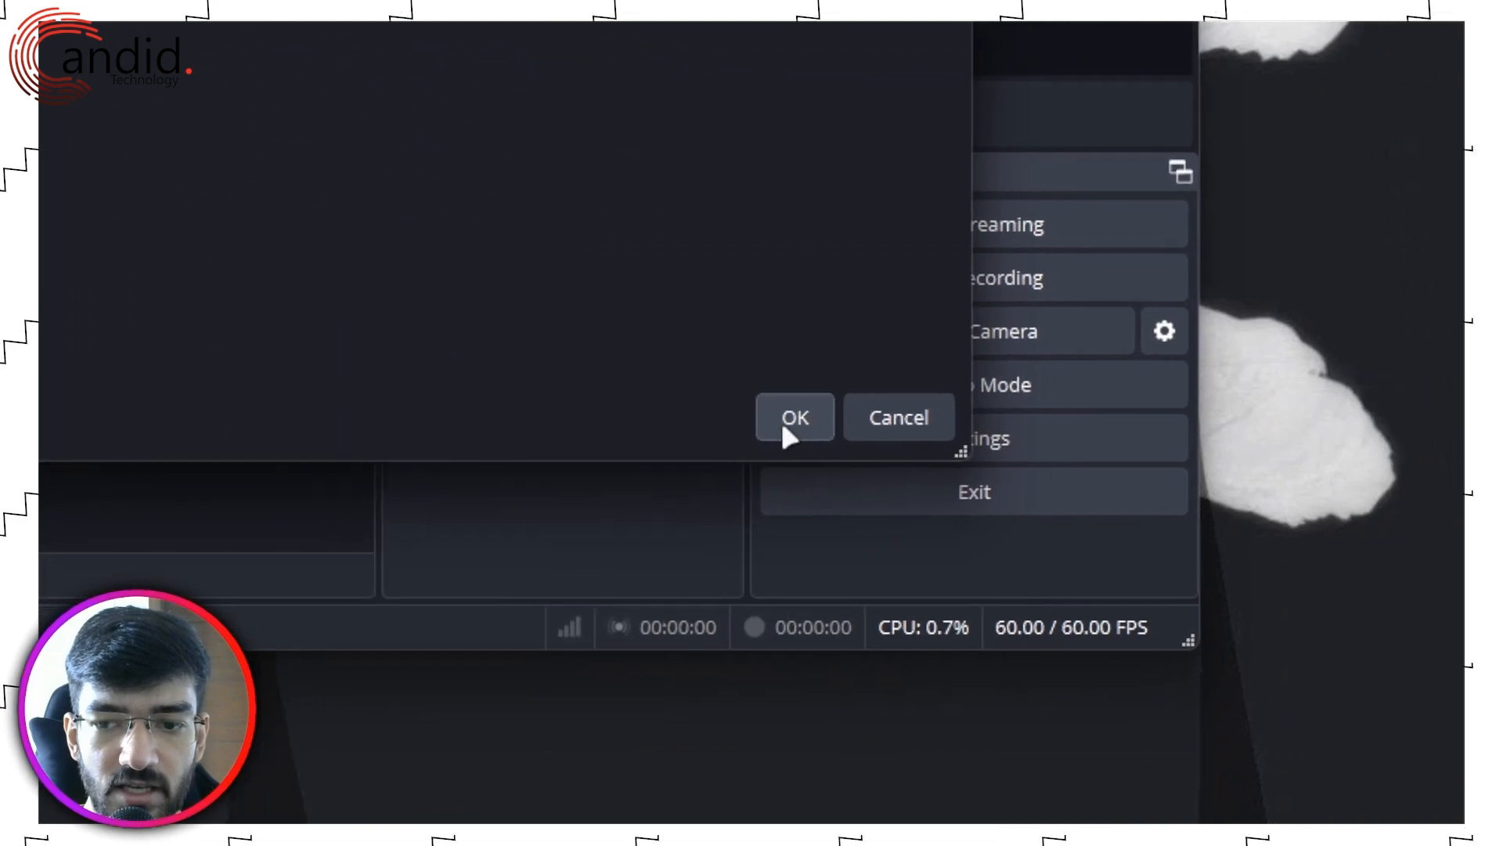
left_click(757, 421)
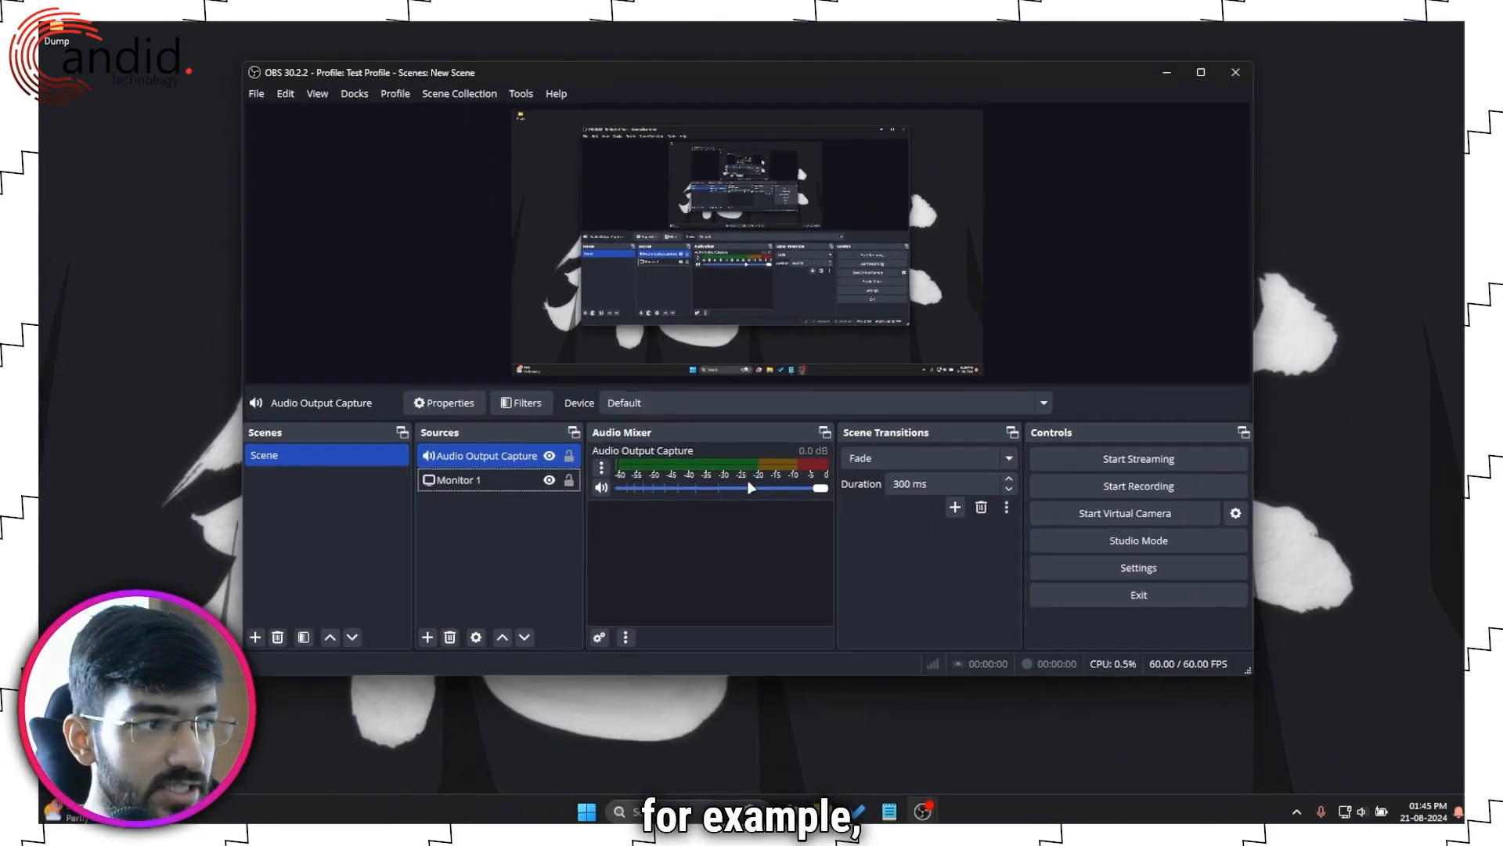
Vary the Windows system volume, including down to 0, to test the Audio Output Capture level meter.
left_click(1367, 811)
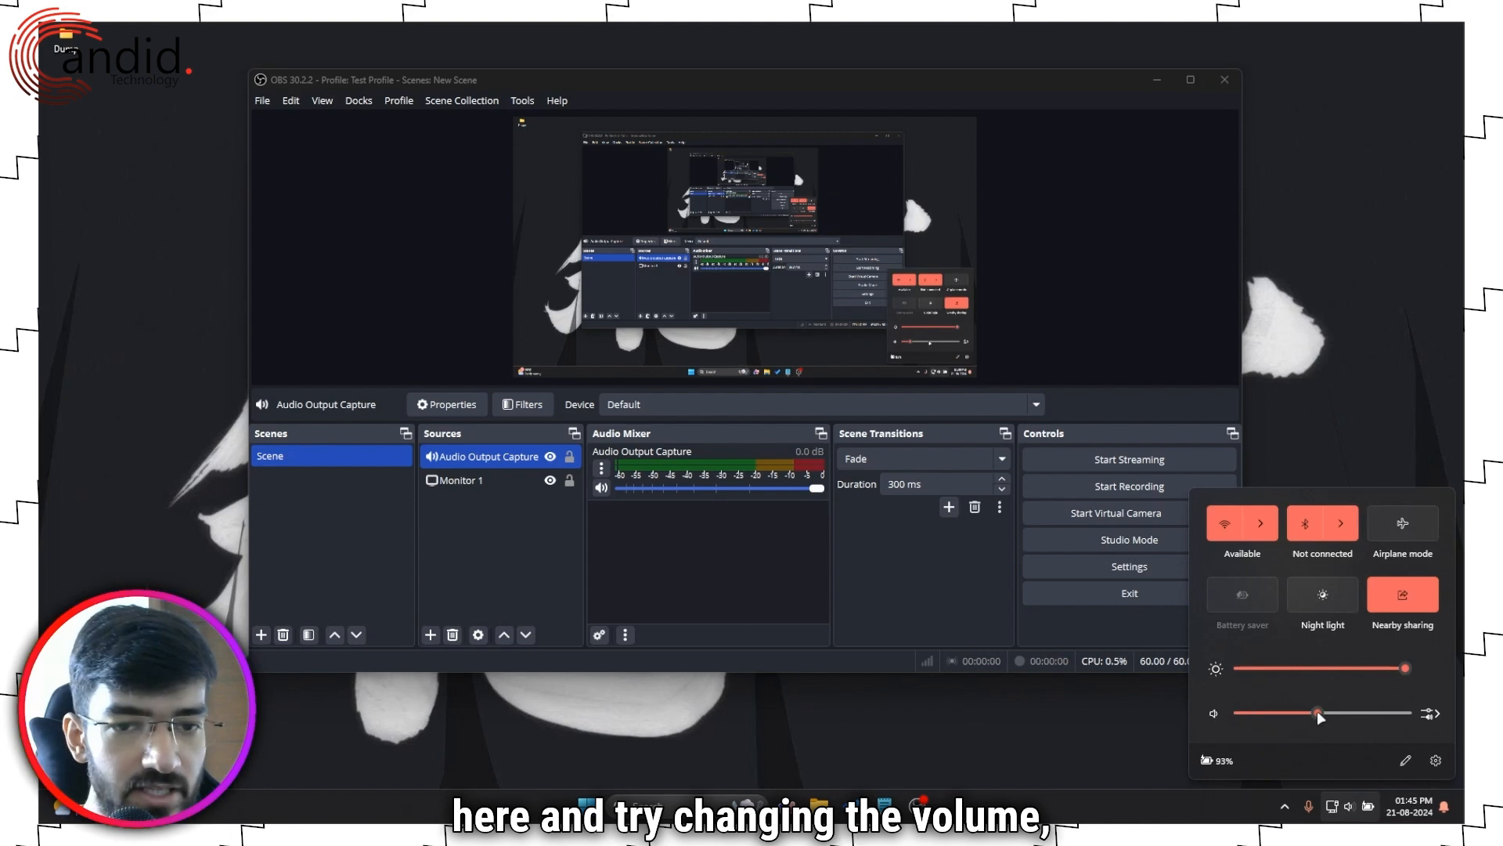
left_click_drag(1252, 714, 1237, 714)
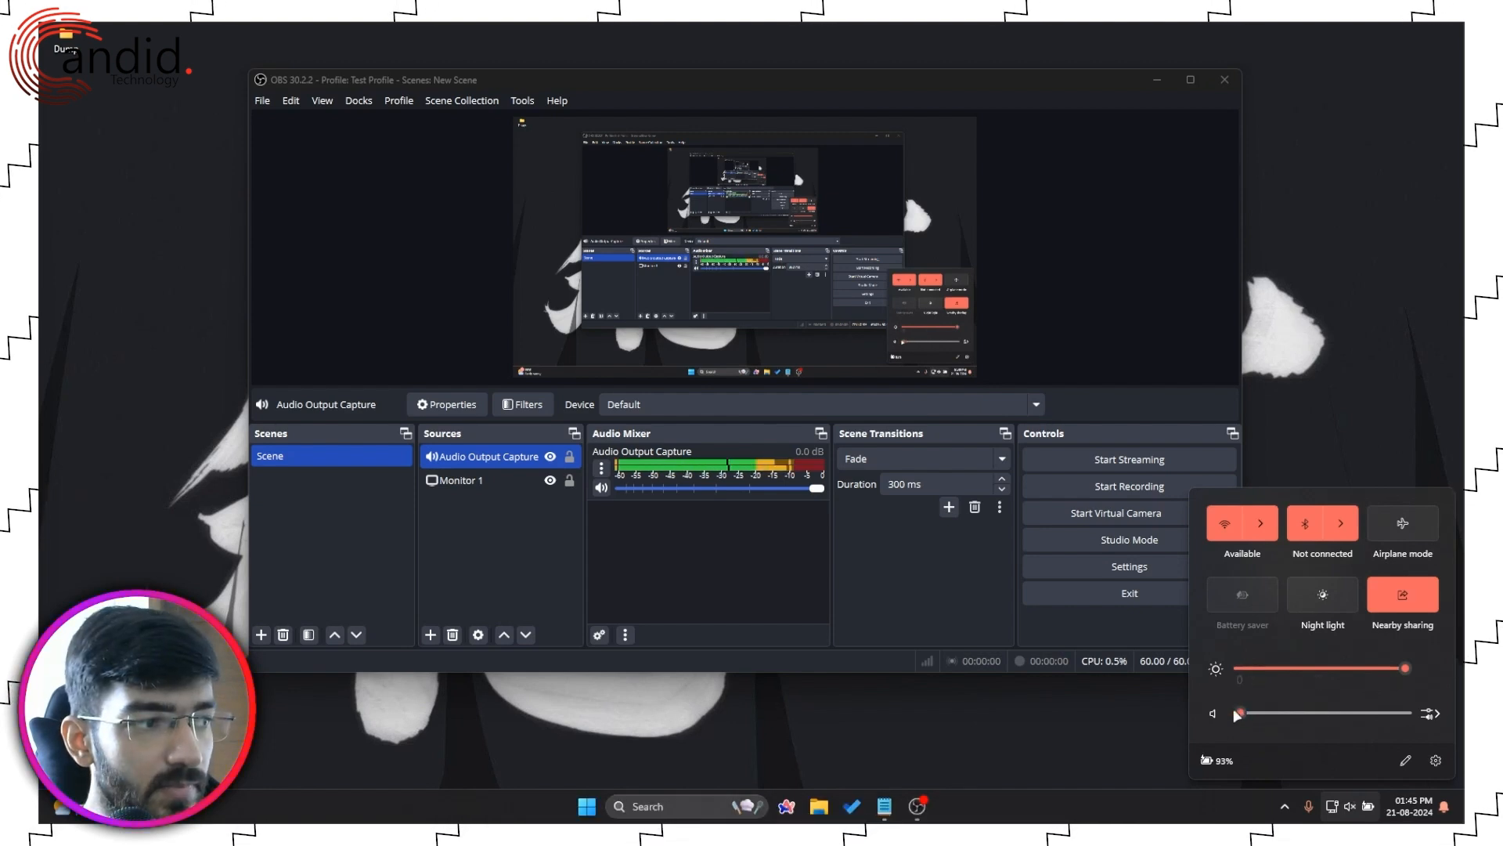
left_click_drag(1339, 717, 1270, 712)
left_click(1077, 706)
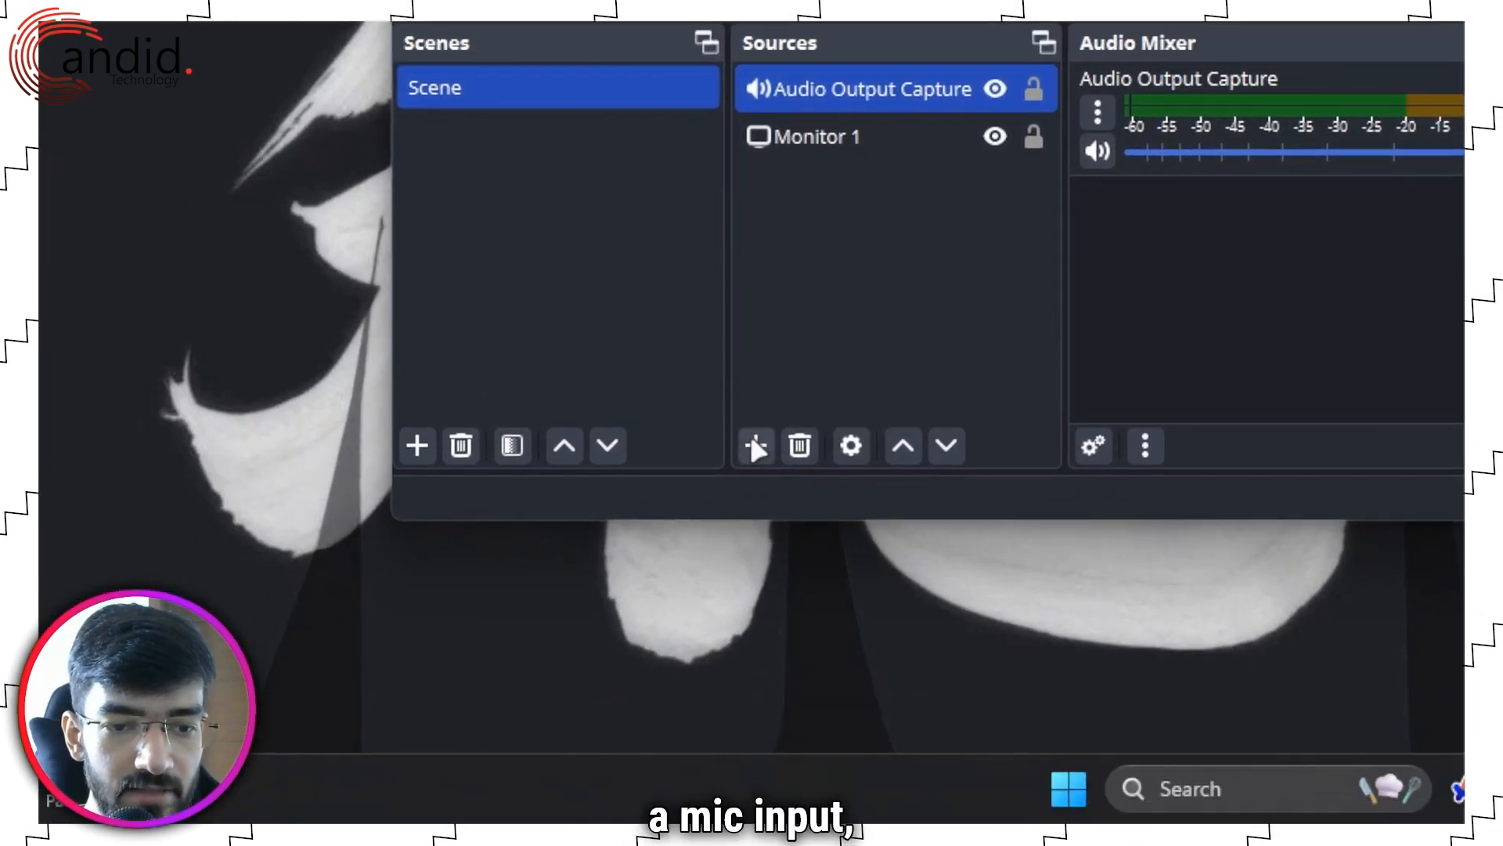
Add a new Audio Input Capture source to the scene under its default name.
left_click(755, 446)
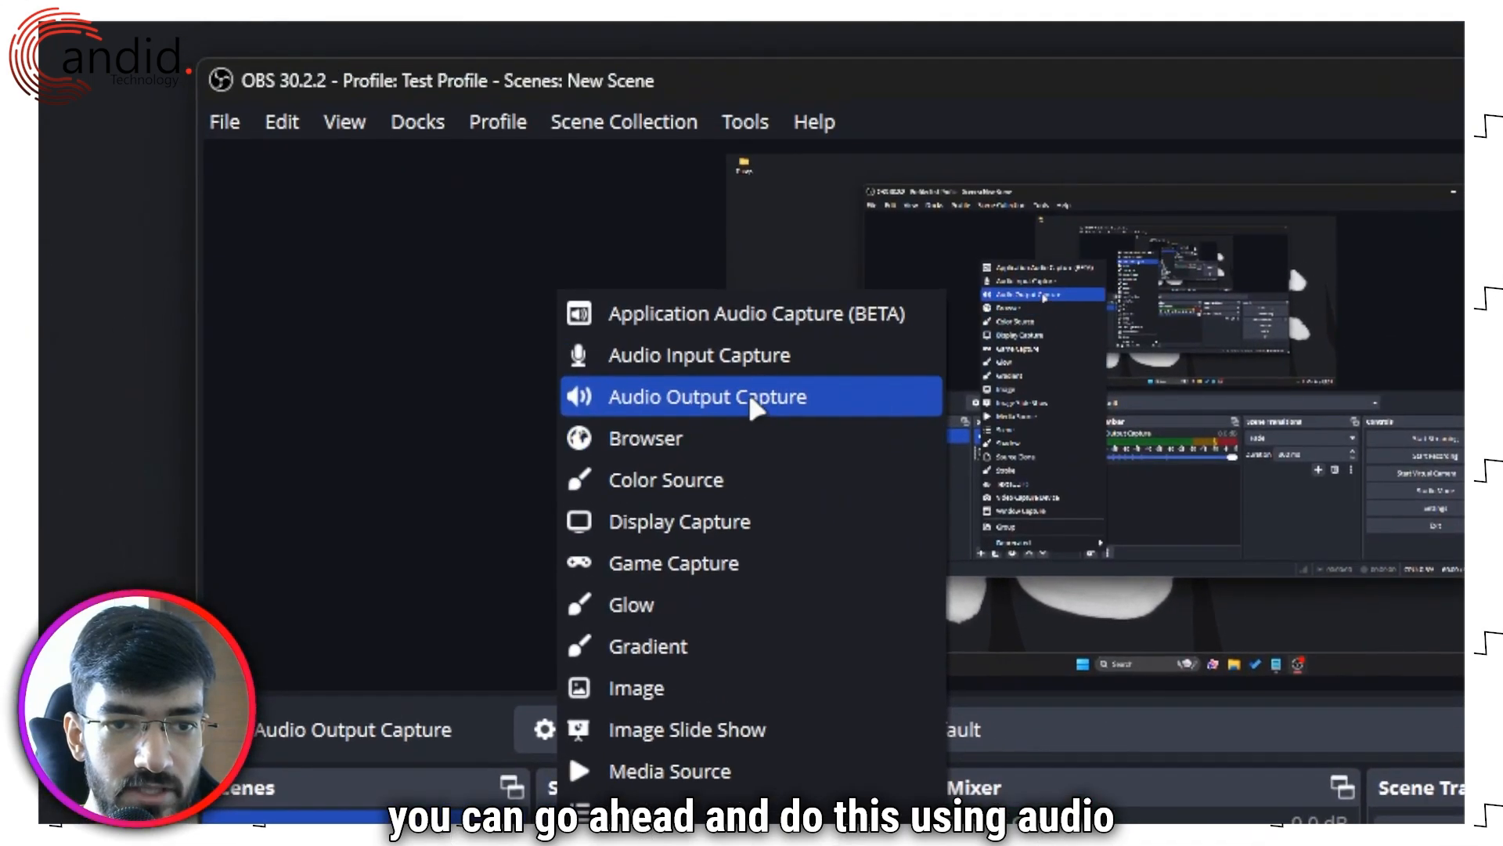
left_click(732, 352)
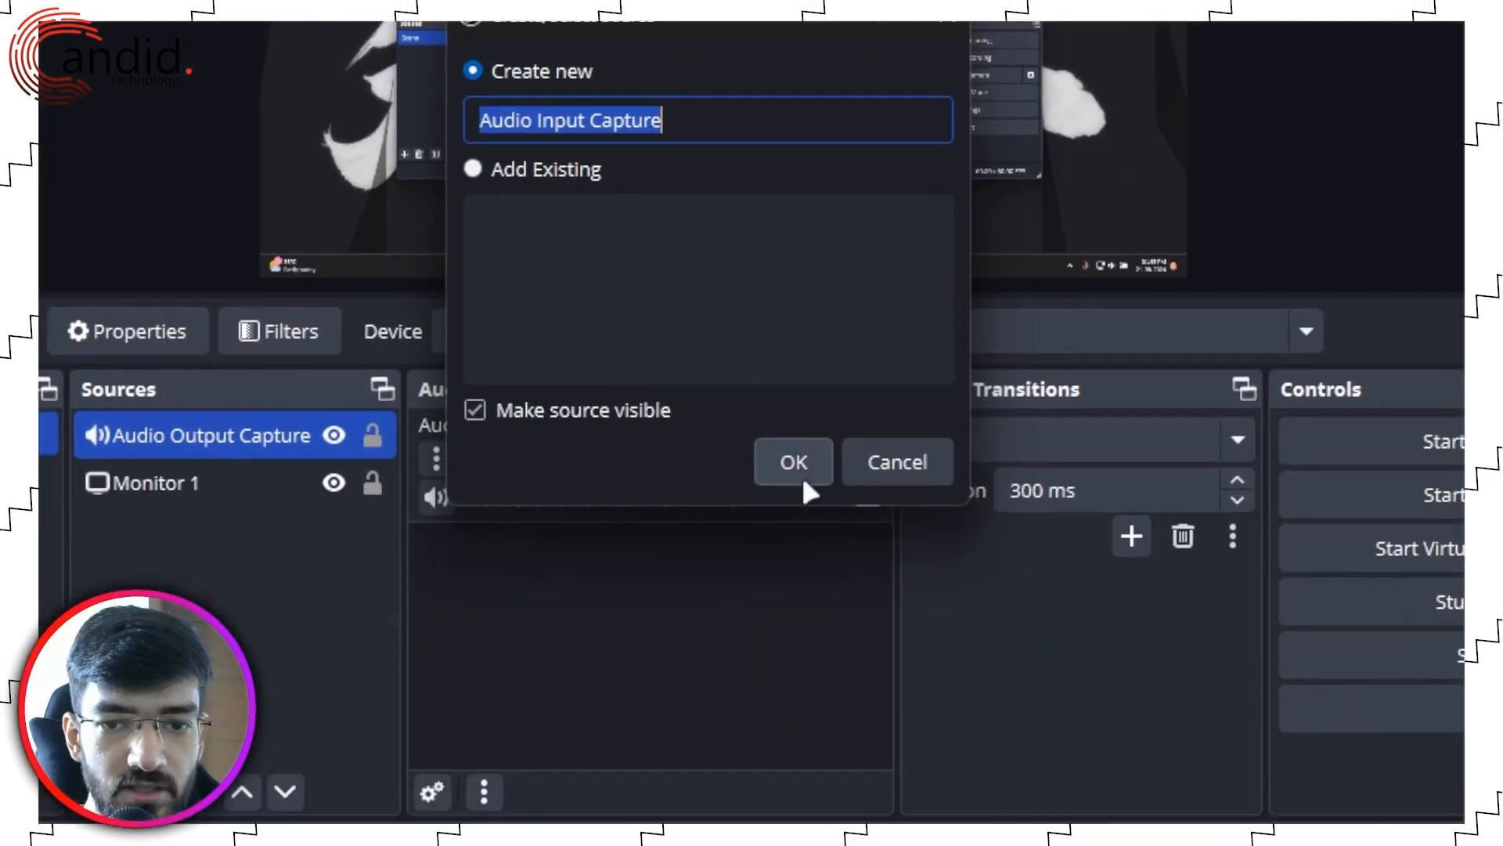
left_click(802, 479)
Set the audio input capture device to Default and accept its properties.
left_click(728, 360)
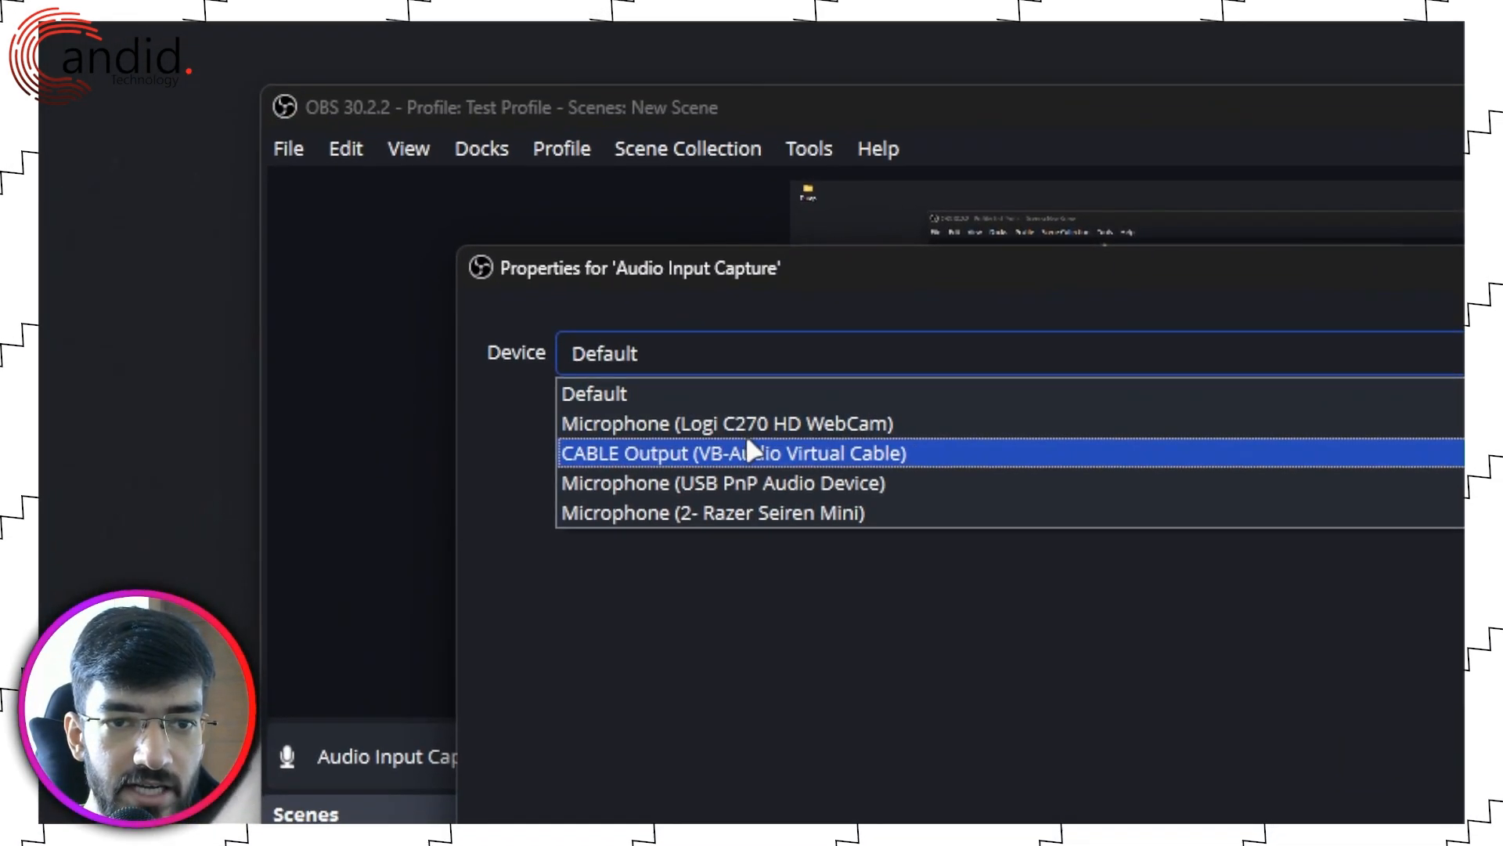
left_click(768, 393)
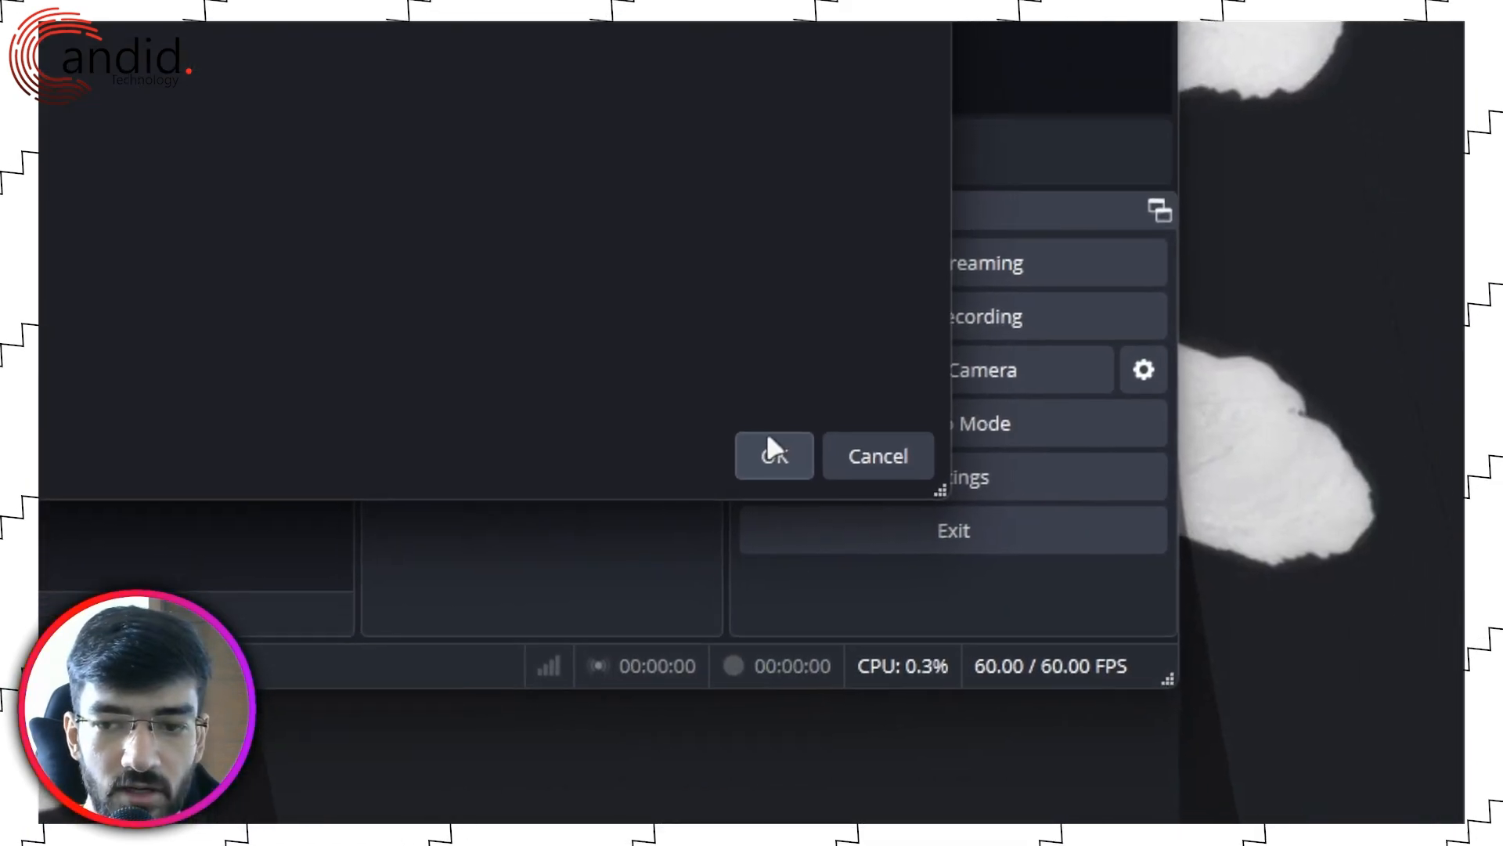
left_click(1280, 798)
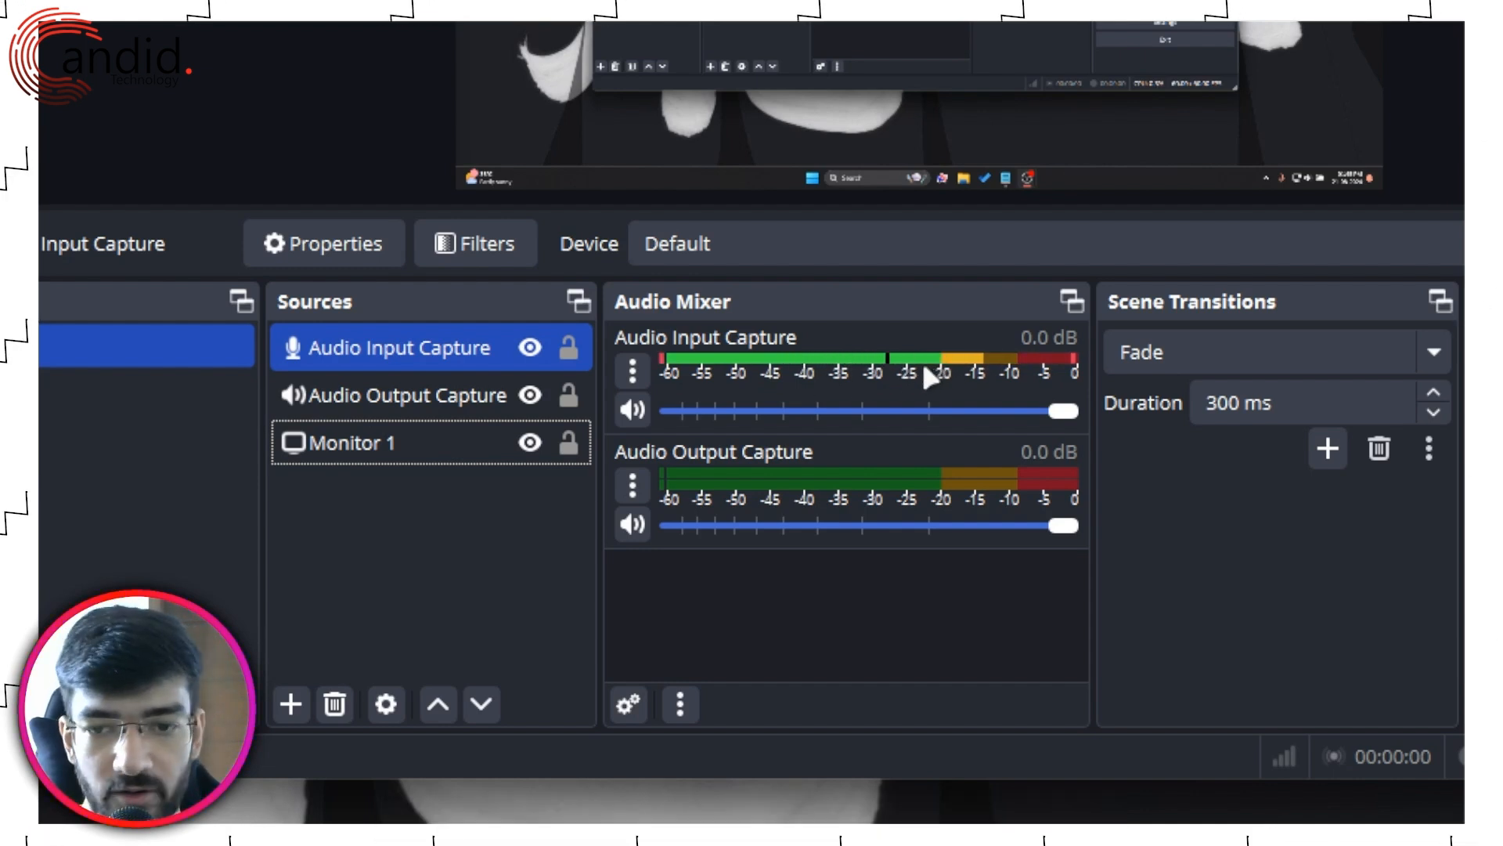
Try the mixer volume sliders of both audio captures, leaving them at 0.0 dB, and clear the source selection.
mouse_move(1060, 525)
left_mouse_down()
mouse_move(938, 525)
mouse_move(1079, 525)
left_mouse_up()
mouse_move(1063, 410)
left_mouse_down()
mouse_move(926, 409)
mouse_move(1071, 433)
left_mouse_up()
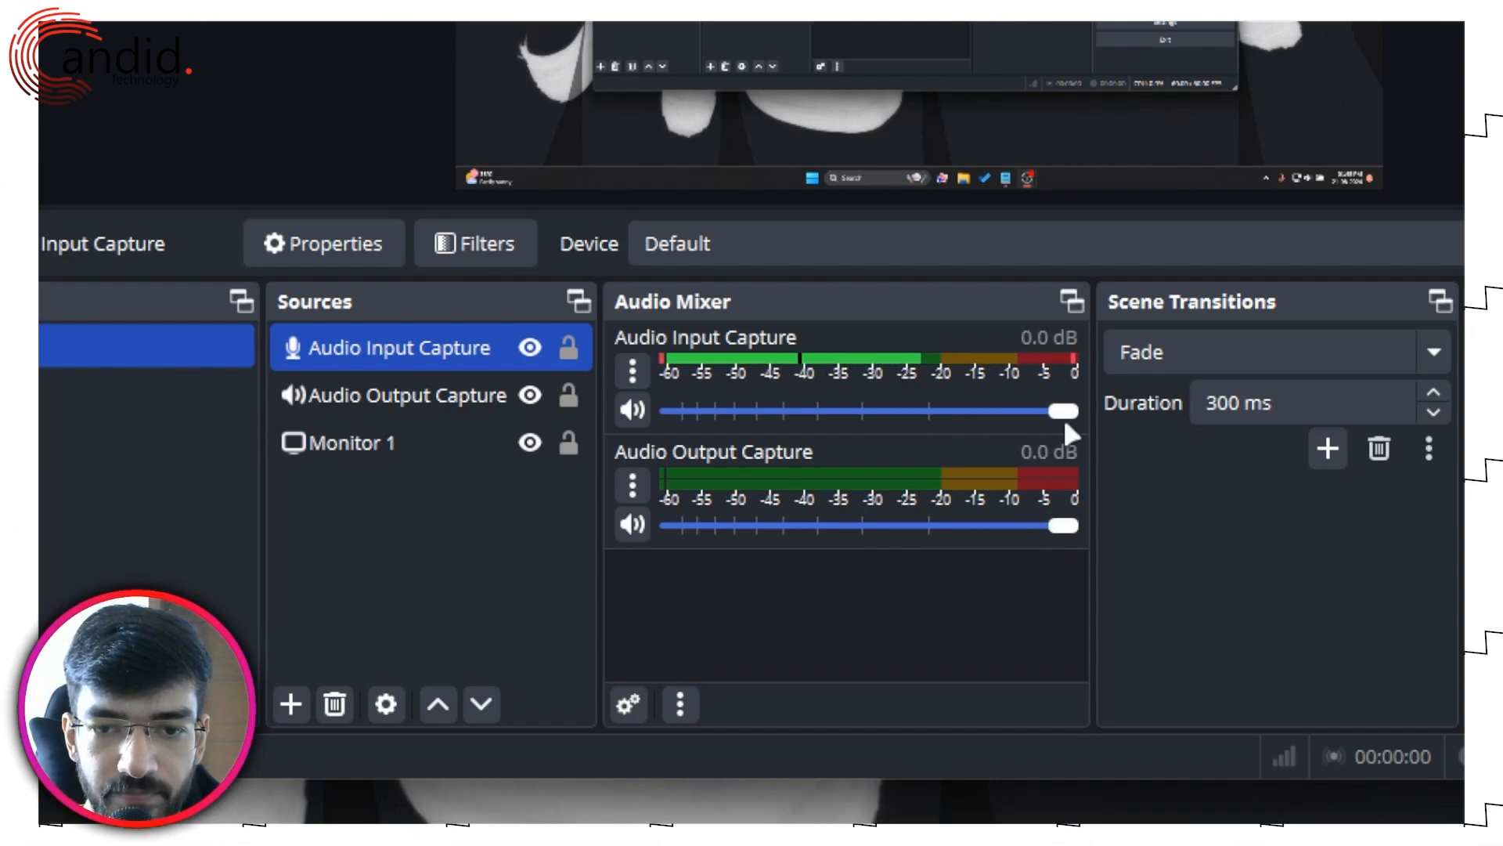
left_click(523, 523)
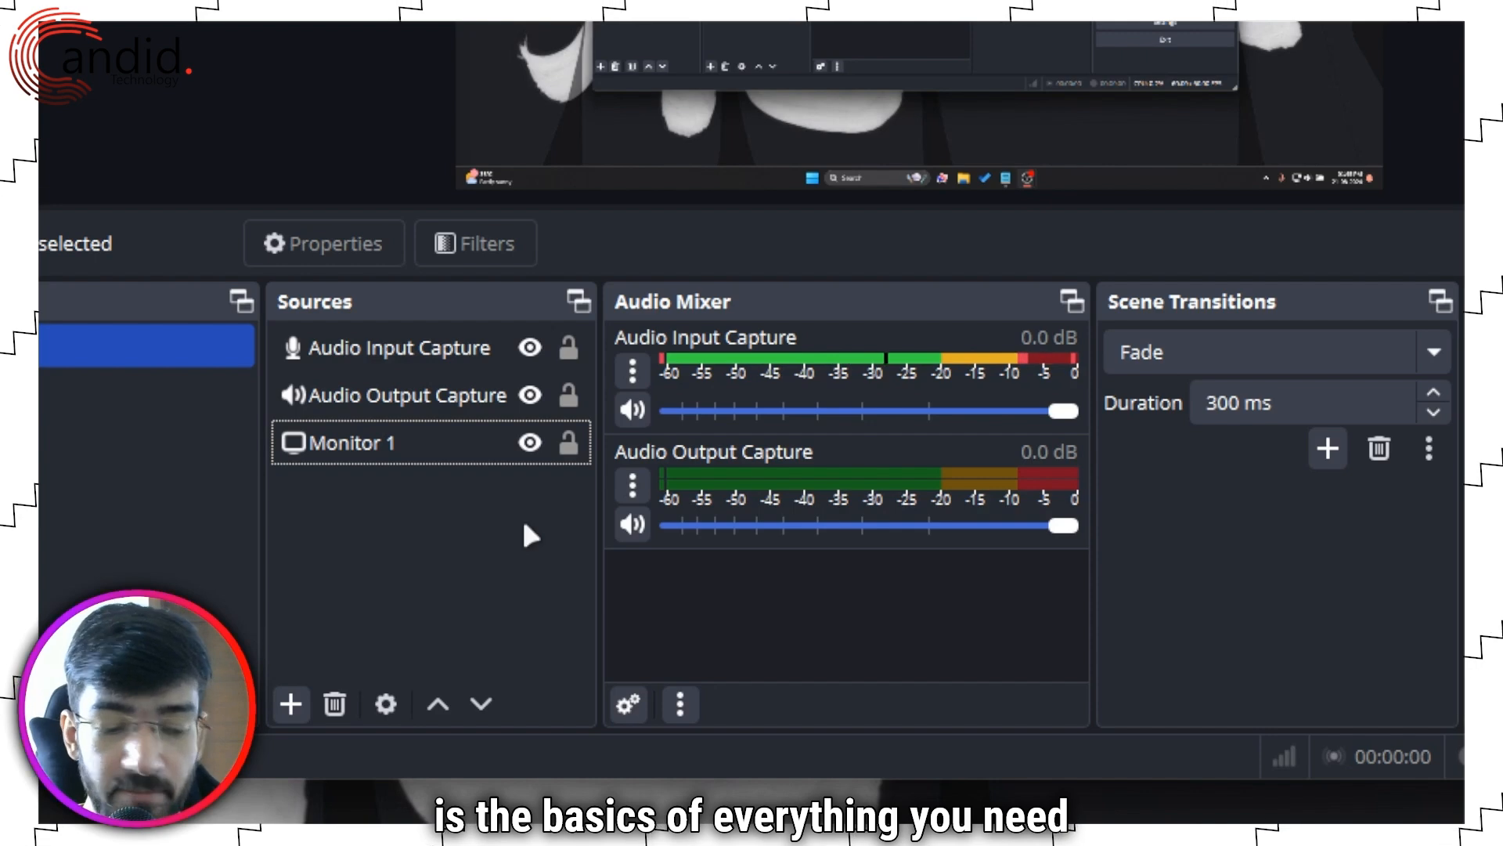